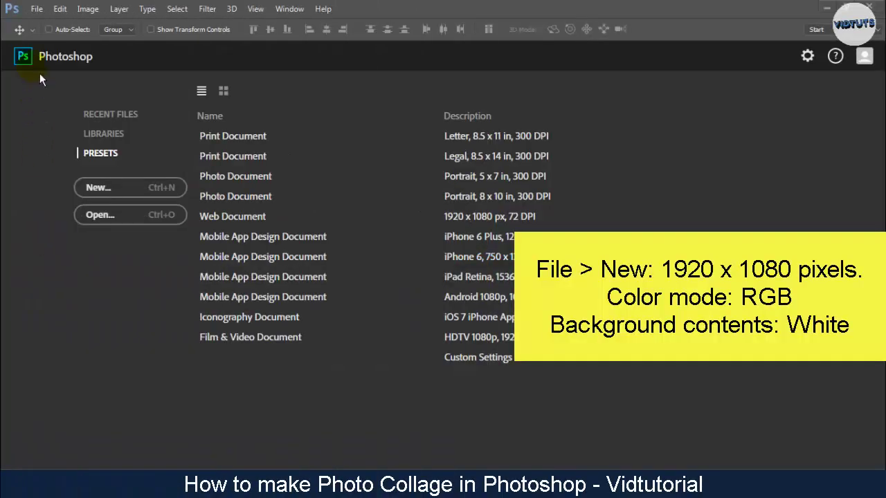
Create a new 1920 x 1080 px RGB Color document with a white background
{"action": "left_click", "coordinate": [37, 10]}
{"action": "left_click", "coordinate": [41, 21]}
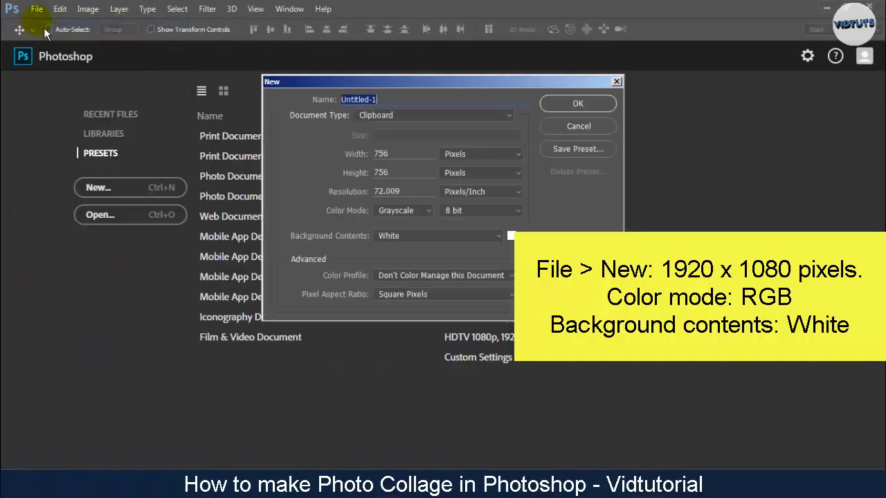
{"action": "double_click", "coordinate": [381, 154]}
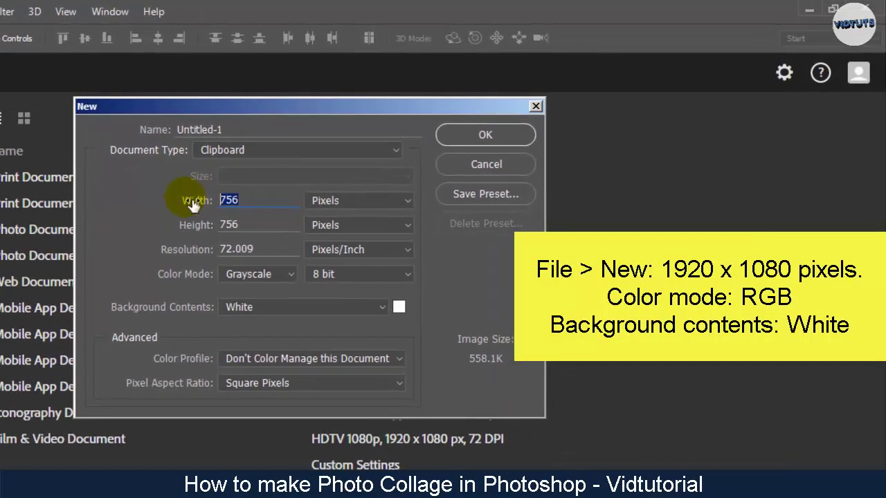
{"action": "type", "text": "1920"}
{"action": "key", "text": "Tab"}
{"action": "type", "text": "1080"}
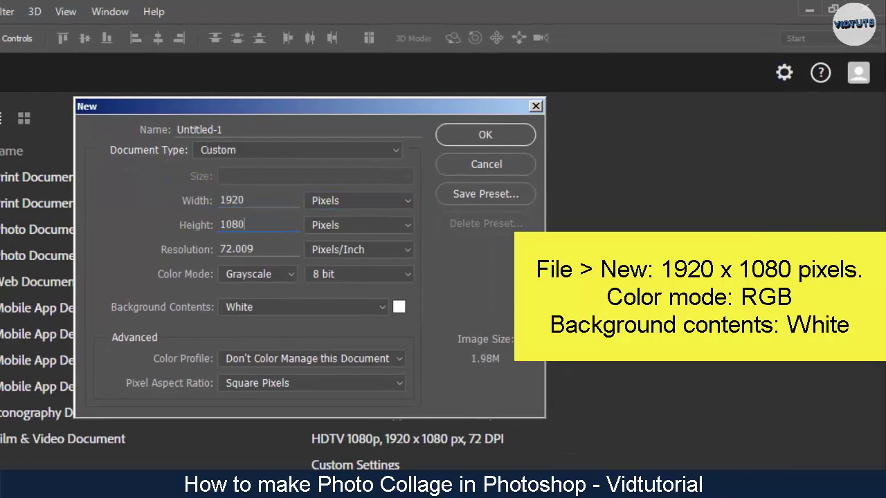
{"action": "left_click", "coordinate": [252, 281]}
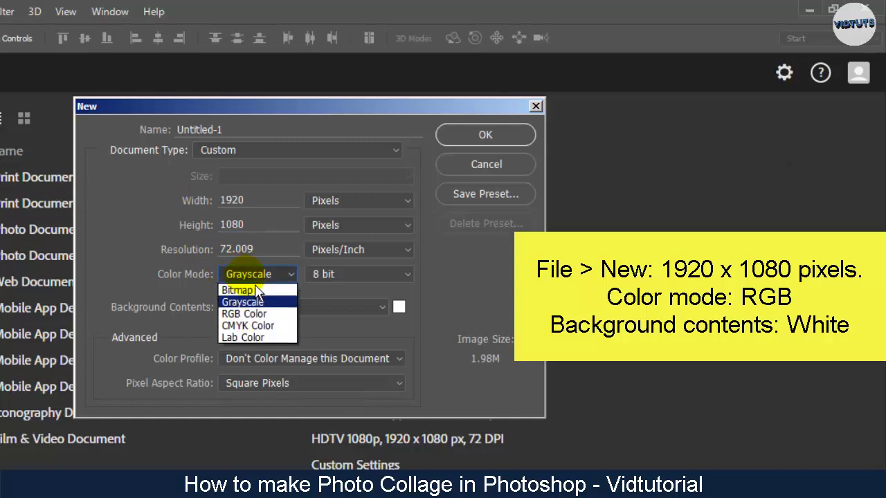
{"action": "left_click", "coordinate": [268, 315]}
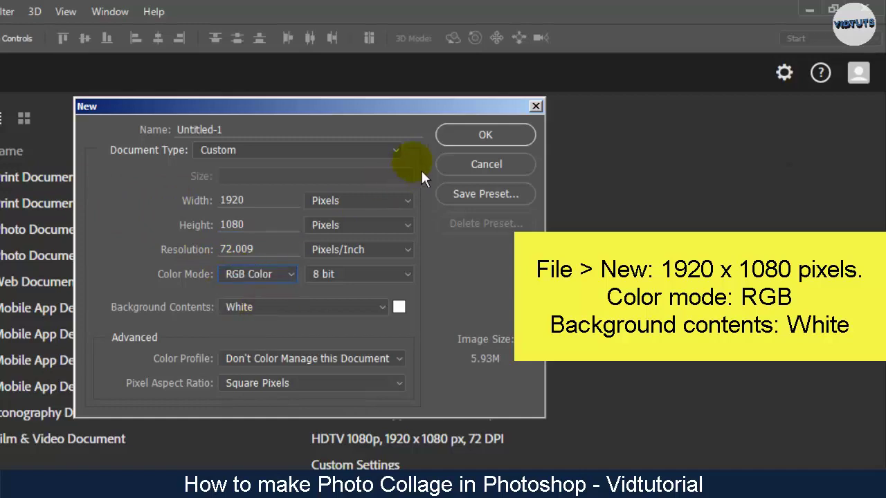
{"action": "left_click", "coordinate": [493, 133]}
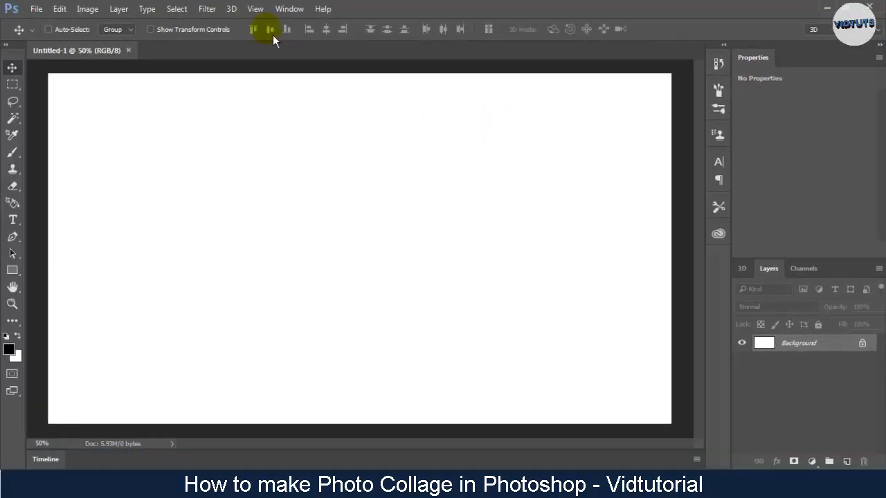
Add a 2-column by 2-row guide layout and create an empty Layer 1
{"action": "left_click", "coordinate": [255, 9]}
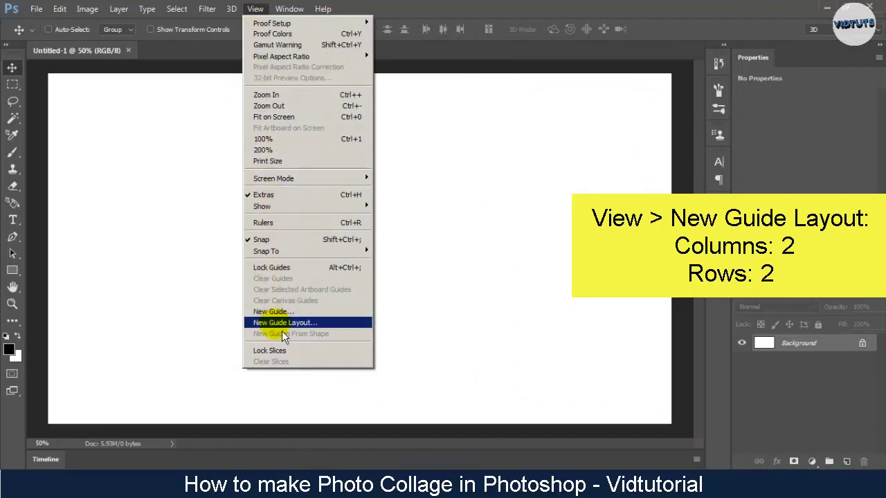
{"action": "left_click", "coordinate": [282, 326]}
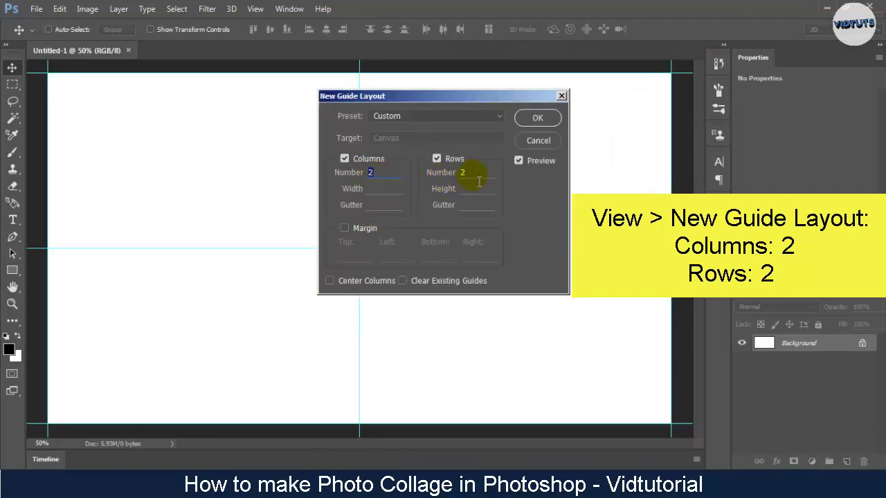
{"action": "left_click", "coordinate": [533, 119]}
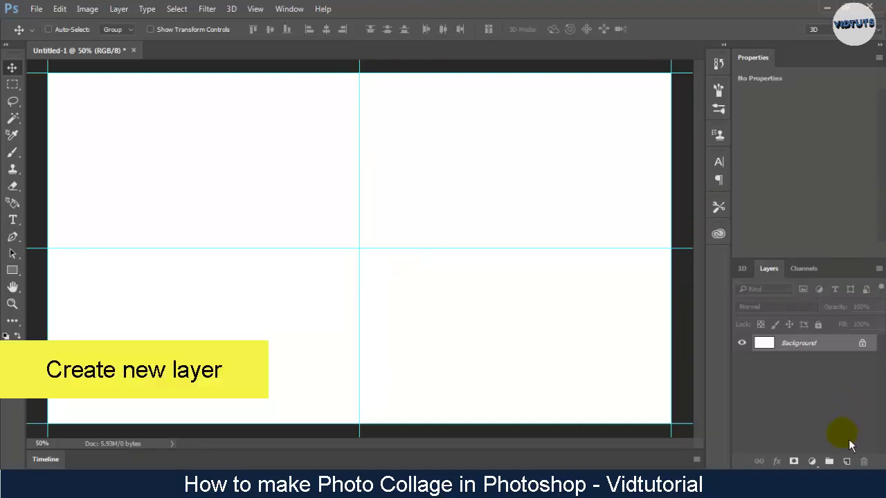
{"action": "left_click", "coordinate": [847, 461]}
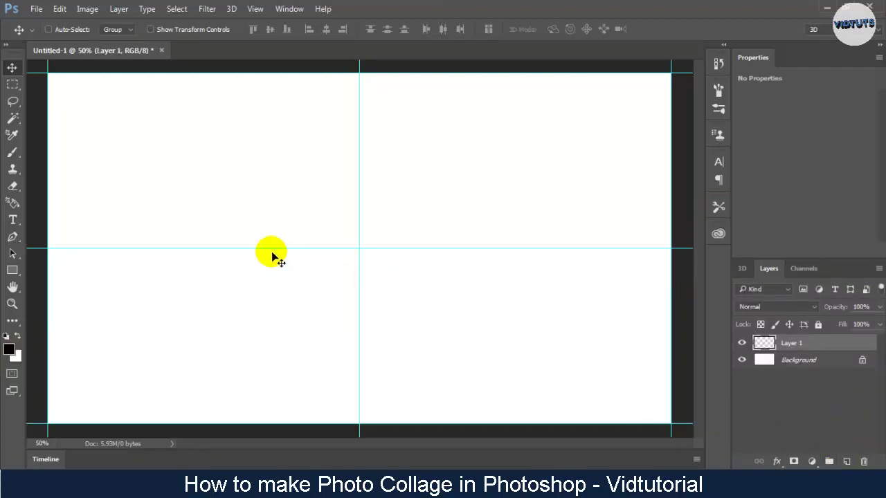
Marquee-select the top-left quarter and set the foreground colour to salmon red
{"action": "left_click", "coordinate": [12, 84]}
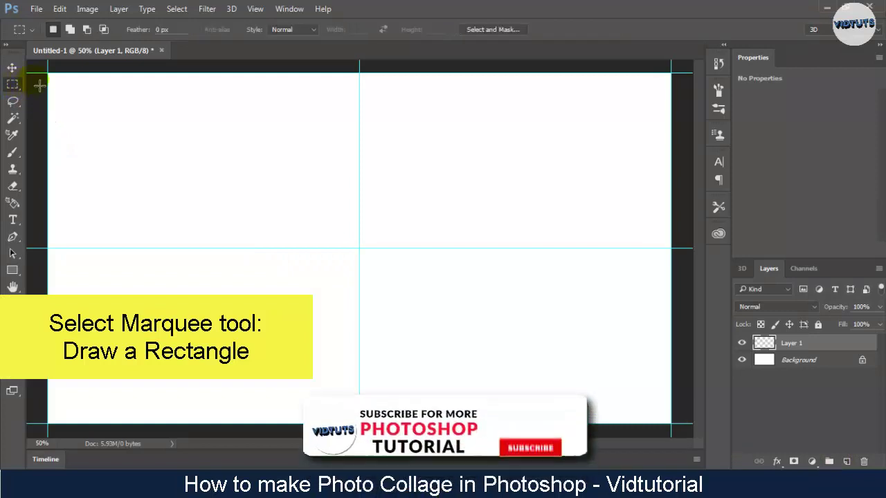
{"action": "mouse_move", "coordinate": [49, 74]}
{"action": "left_mouse_down"}
{"action": "mouse_move", "coordinate": [237, 207]}
{"action": "mouse_move", "coordinate": [356, 248]}
{"action": "left_mouse_up"}
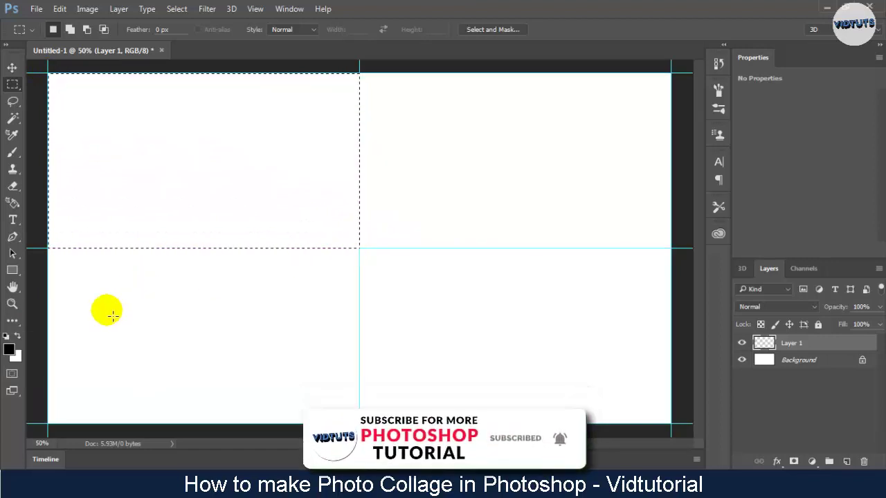
{"action": "left_click", "coordinate": [9, 350]}
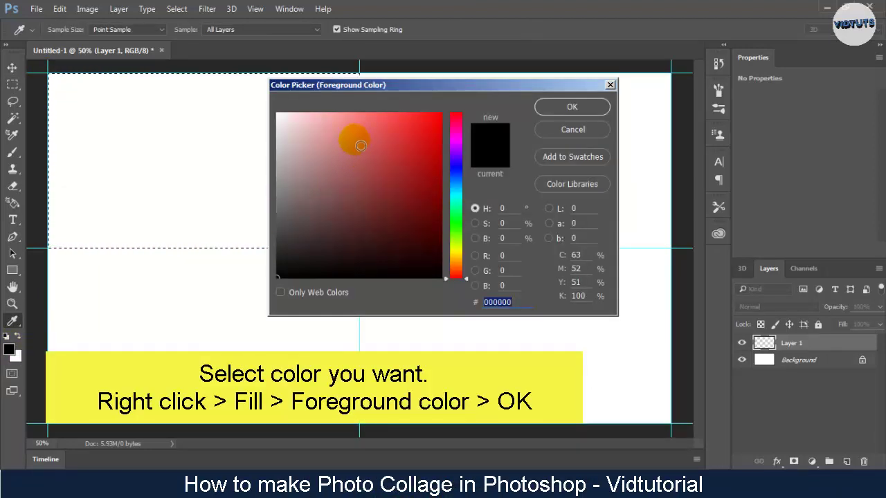
{"action": "left_click", "coordinate": [374, 112]}
{"action": "left_click", "coordinate": [565, 111]}
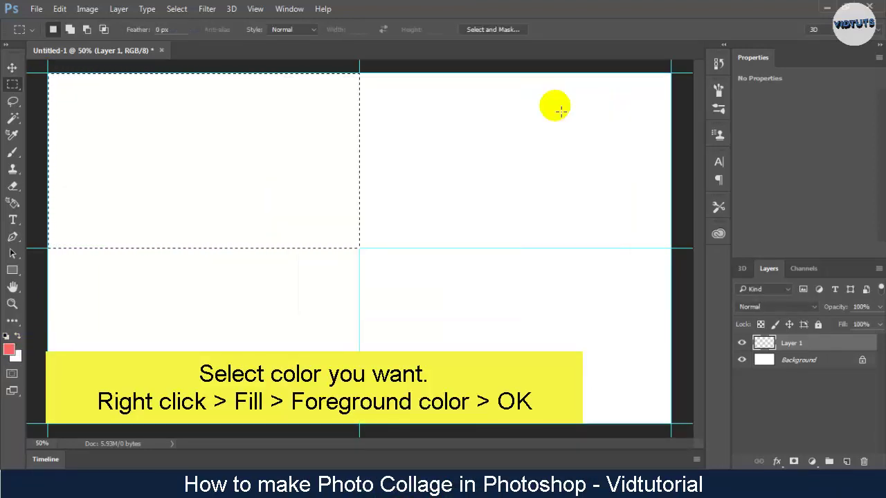
Fill the selection with the salmon foreground colour, then add empty Layer 2
{"action": "right_click", "coordinate": [220, 122]}
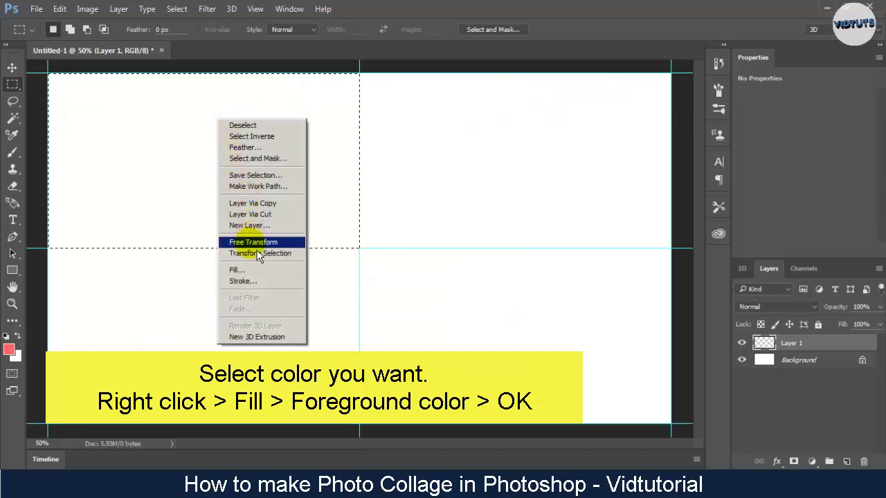
{"action": "left_click", "coordinate": [243, 271]}
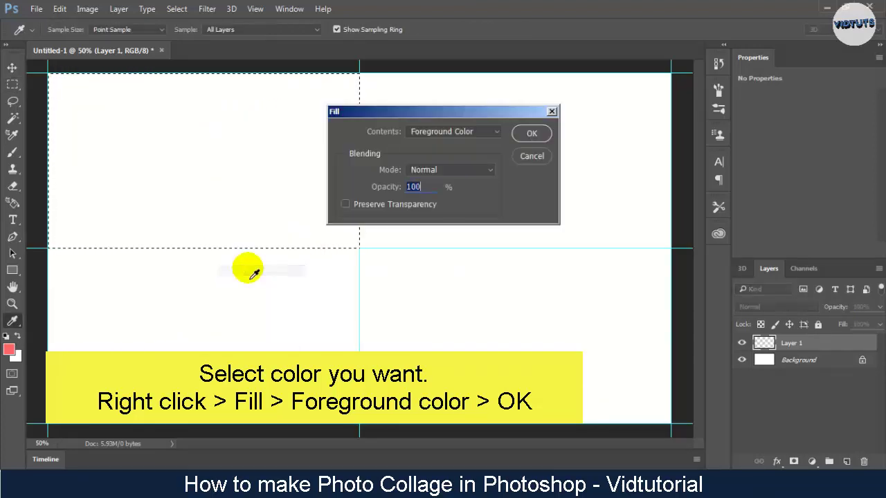
{"action": "left_click", "coordinate": [486, 135]}
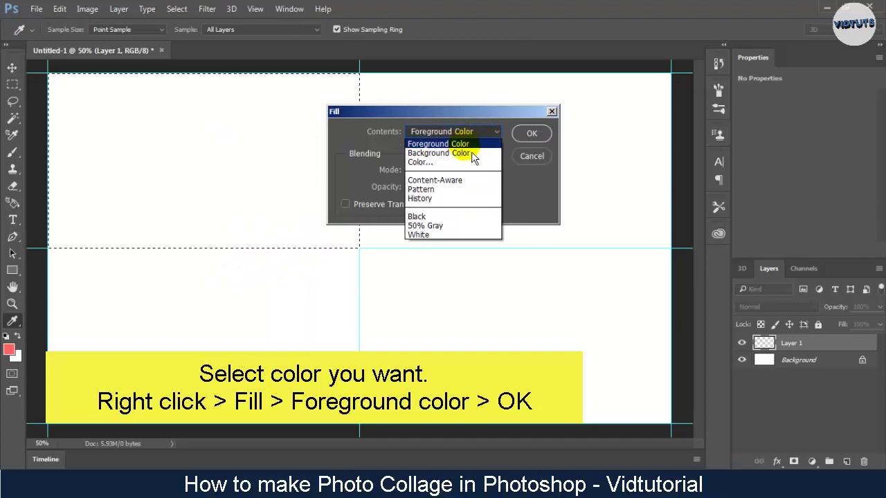
{"action": "left_click", "coordinate": [456, 144]}
{"action": "left_click", "coordinate": [532, 134]}
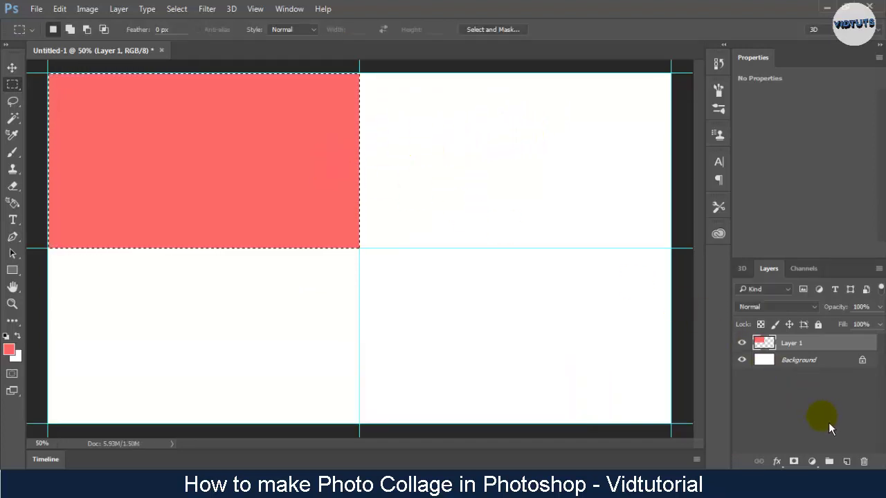
{"action": "left_click", "coordinate": [848, 461]}
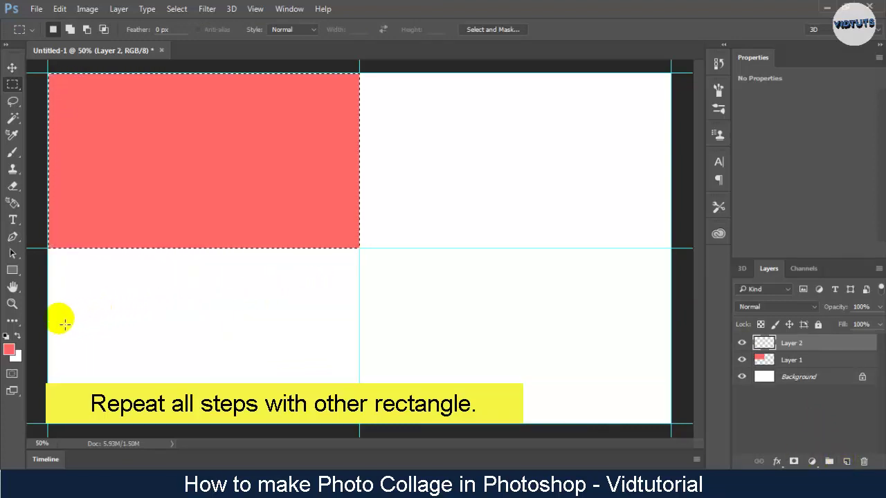
Fill the top-right quarter with purple on Layer 2, then add empty Layer 3
{"action": "left_click", "coordinate": [10, 350]}
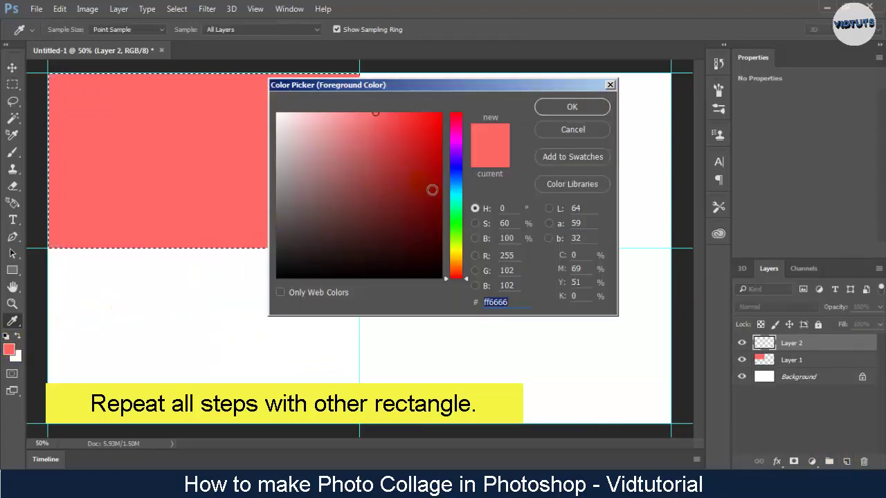
{"action": "left_click_drag", "start_coordinate": [461, 178], "coordinate": [460, 167]}
{"action": "key", "text": "m"}
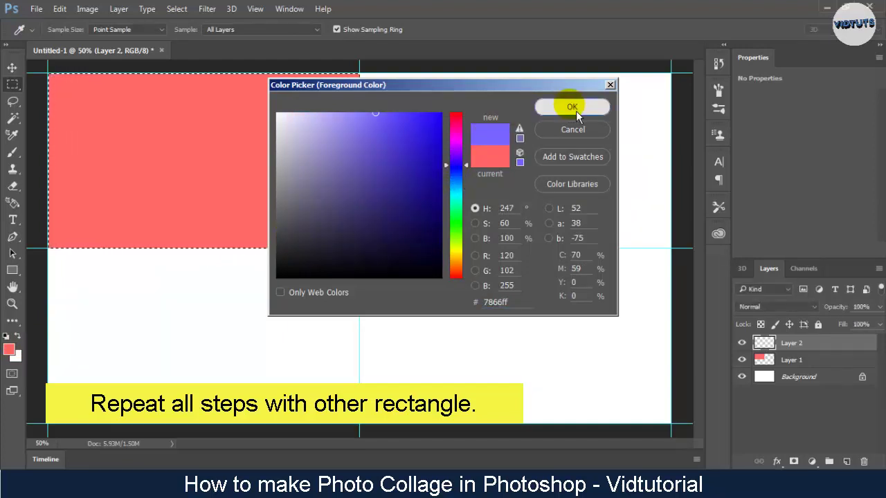
{"action": "left_click", "coordinate": [573, 106]}
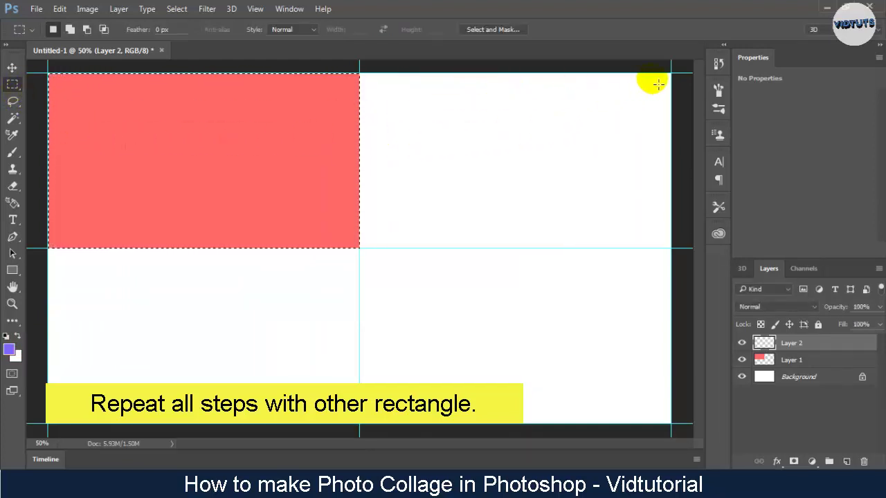
{"action": "left_click_drag", "start_coordinate": [671, 81], "coordinate": [361, 251]}
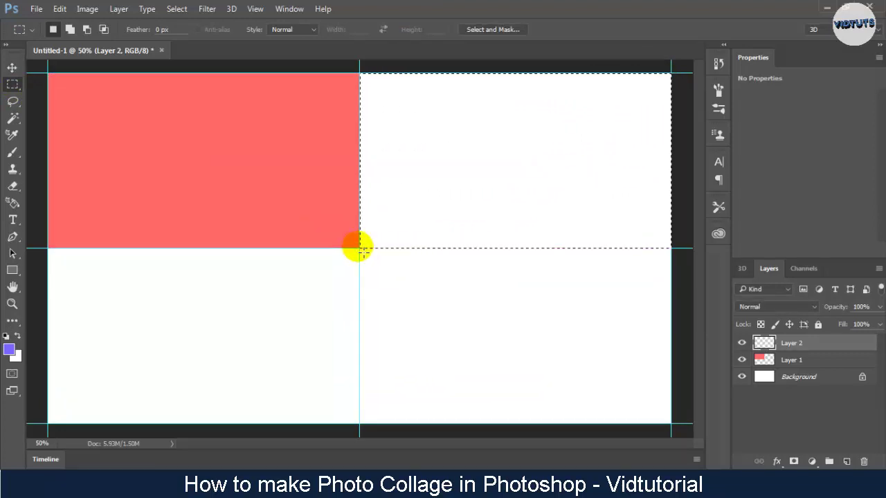
{"action": "right_click", "coordinate": [459, 124]}
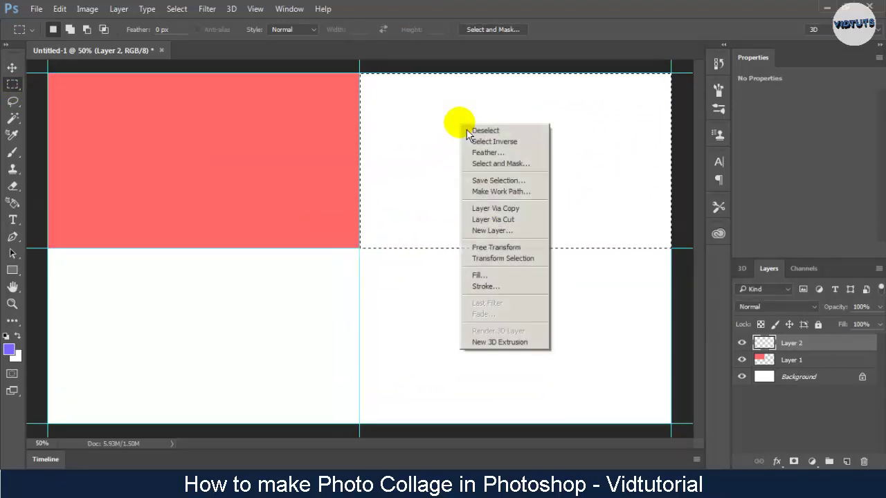
{"action": "left_click", "coordinate": [478, 277]}
{"action": "left_click", "coordinate": [530, 134]}
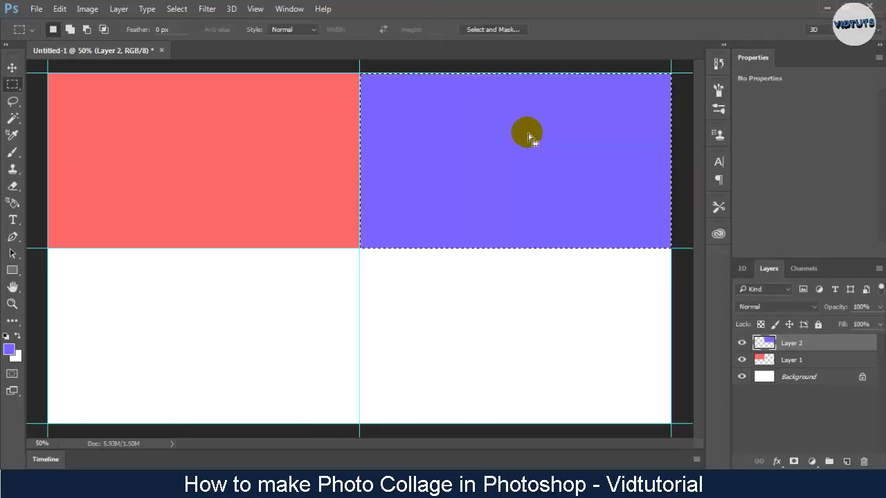
{"action": "left_click", "coordinate": [848, 462]}
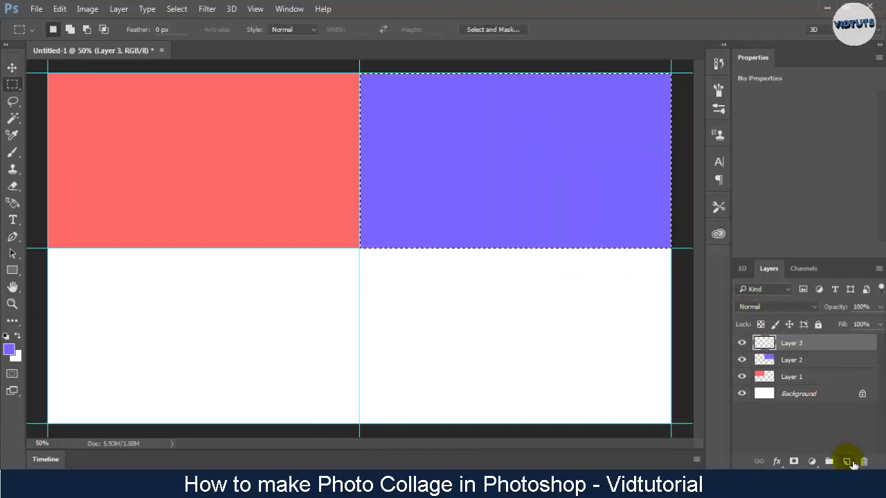
Fill the bottom-left quarter with mint green, then add another empty layer
{"action": "left_click", "coordinate": [12, 352]}
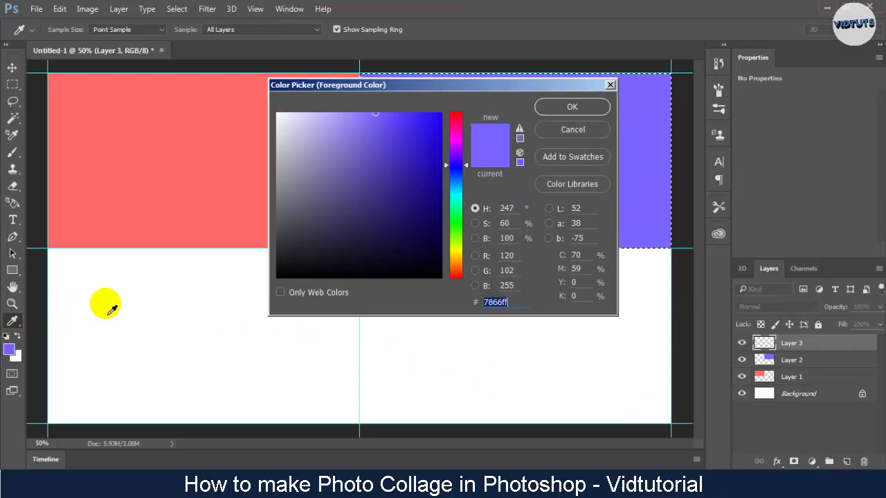
{"action": "left_click", "coordinate": [462, 223]}
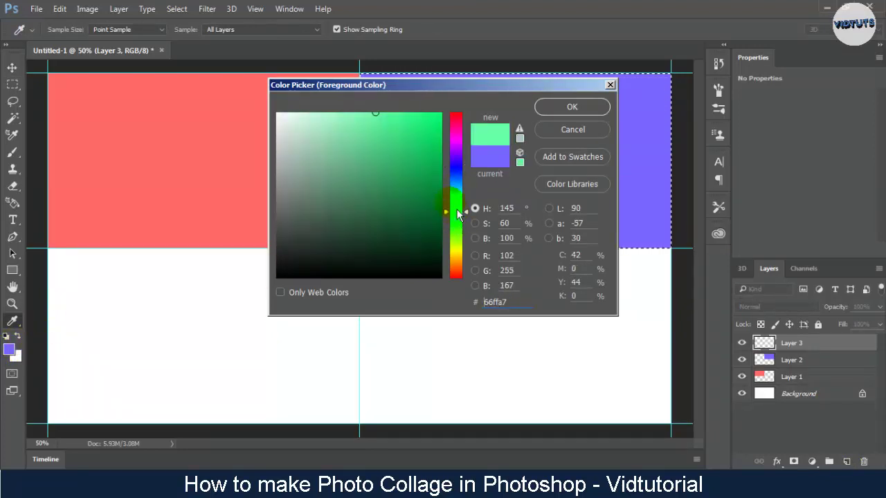
{"action": "left_click", "coordinate": [572, 107]}
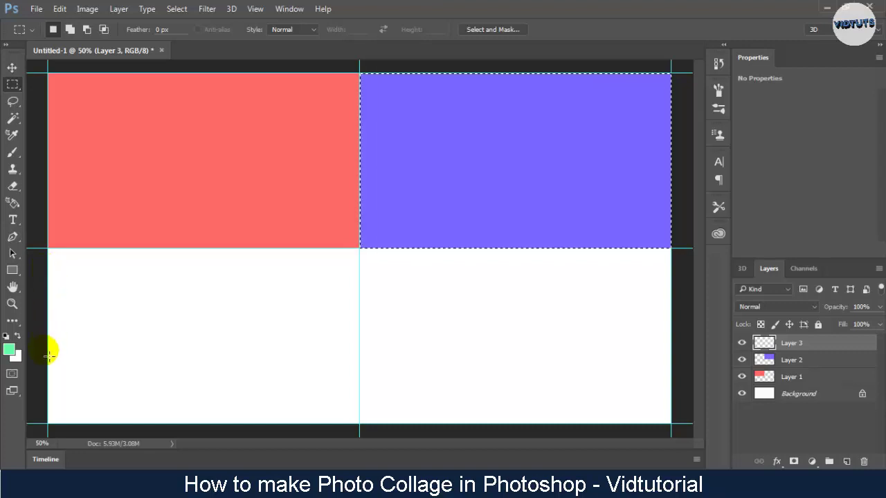
{"action": "left_click_drag", "start_coordinate": [51, 429], "coordinate": [360, 254]}
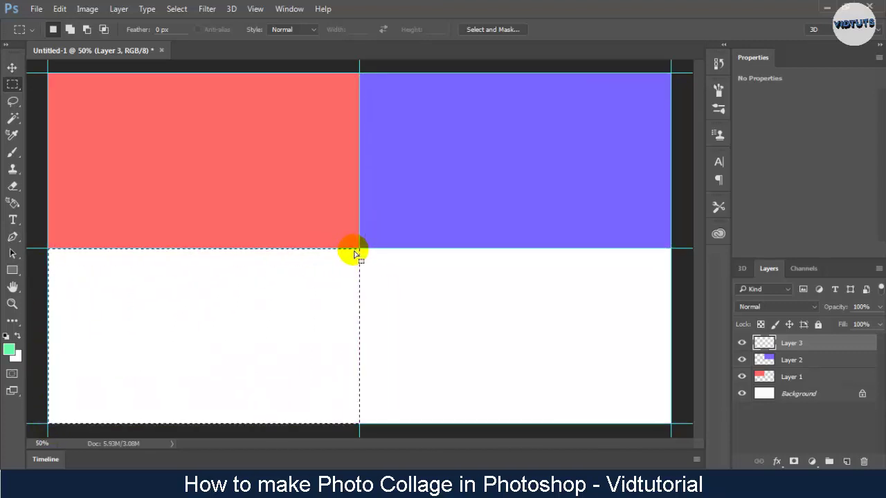
{"action": "right_click", "coordinate": [251, 296]}
{"action": "left_click", "coordinate": [280, 222]}
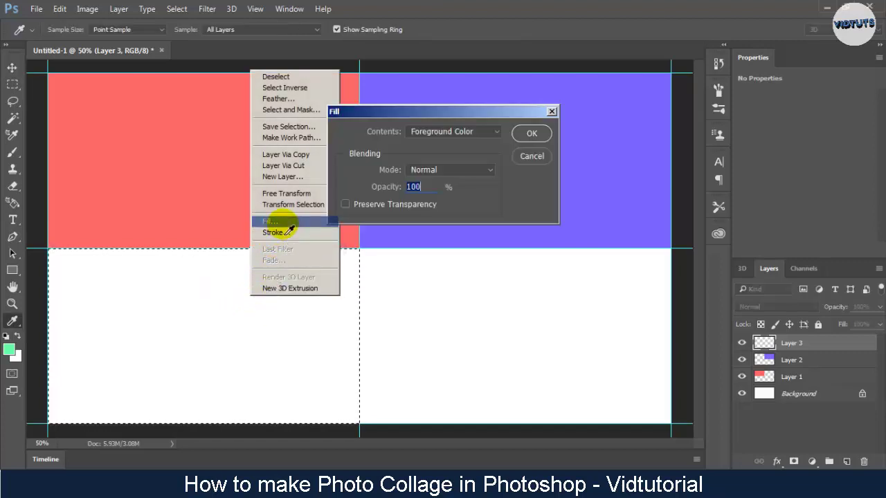
{"action": "left_click", "coordinate": [532, 135]}
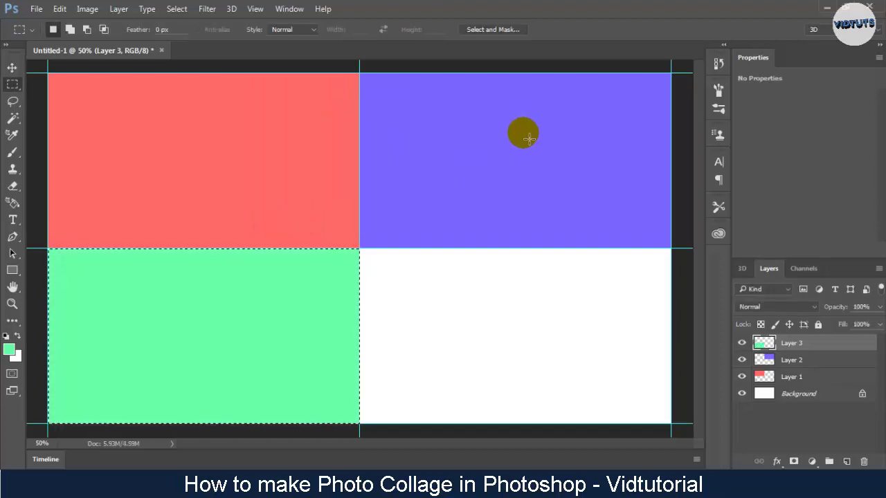
{"action": "left_click", "coordinate": [846, 461]}
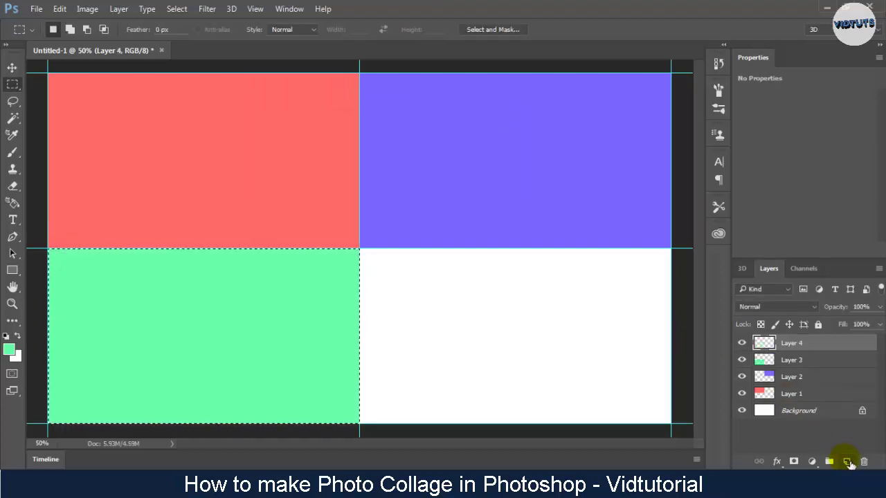
Set the foreground to pale yellow #faff66 and fill the bottom-right quarter with it
{"action": "left_click", "coordinate": [11, 354]}
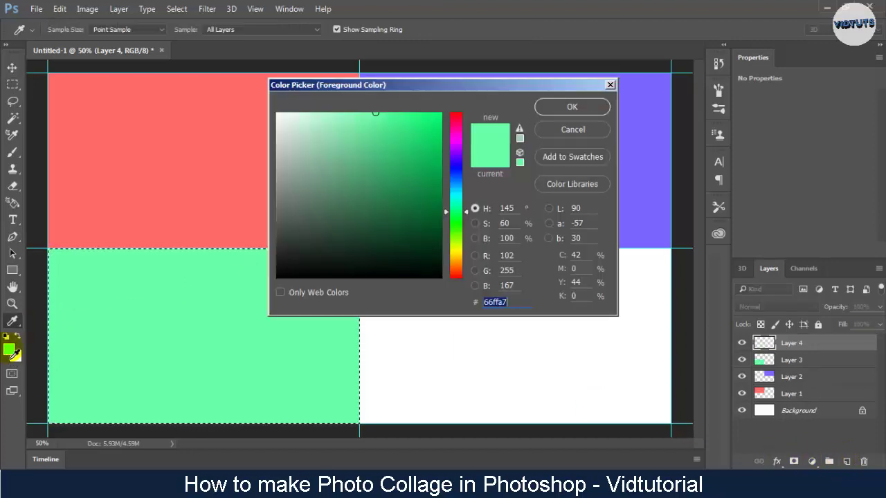
{"action": "left_click", "coordinate": [463, 253]}
{"action": "left_click", "coordinate": [572, 107]}
{"action": "key", "text": "m"}
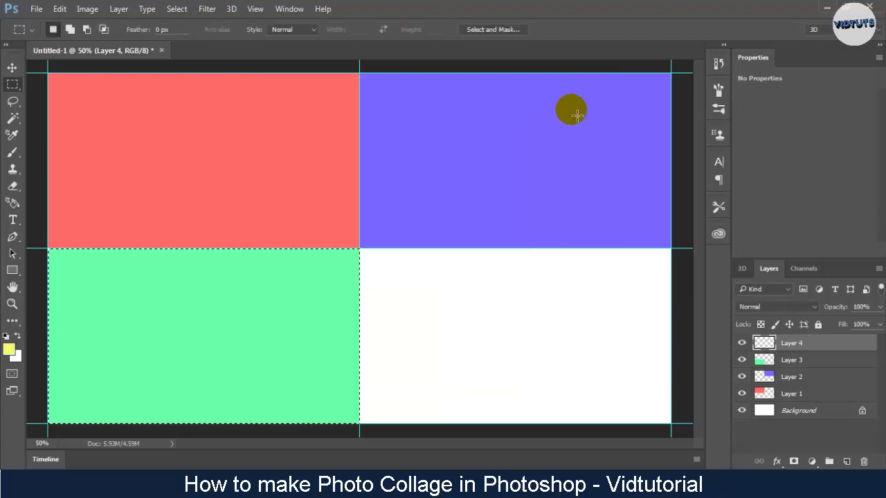
{"action": "left_click_drag", "start_coordinate": [670, 423], "coordinate": [360, 248]}
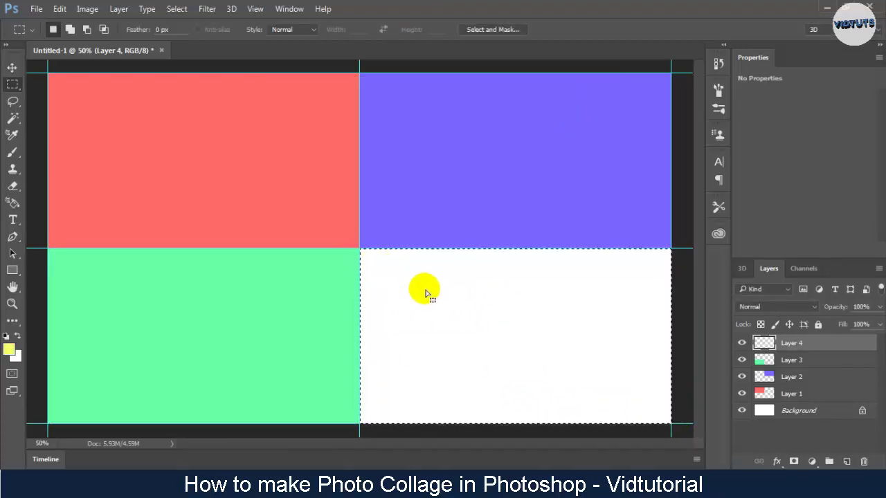
{"action": "right_click", "coordinate": [447, 323]}
{"action": "left_click", "coordinate": [469, 247]}
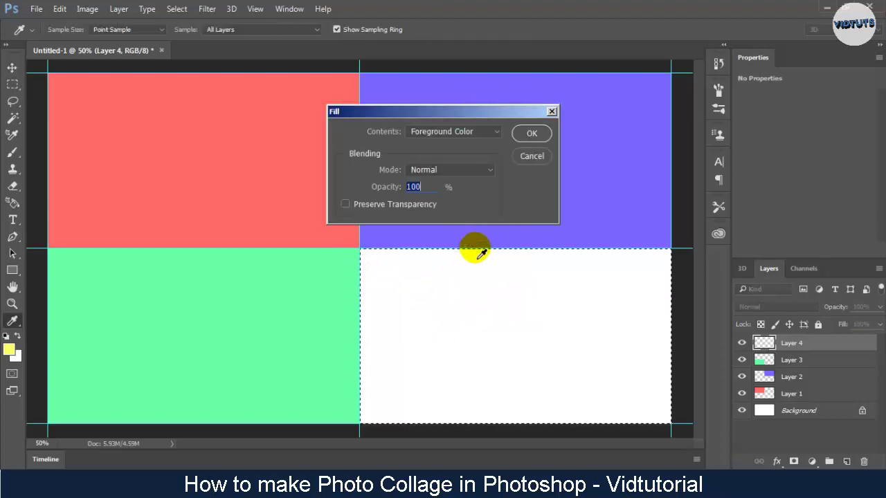
{"action": "left_click", "coordinate": [531, 133]}
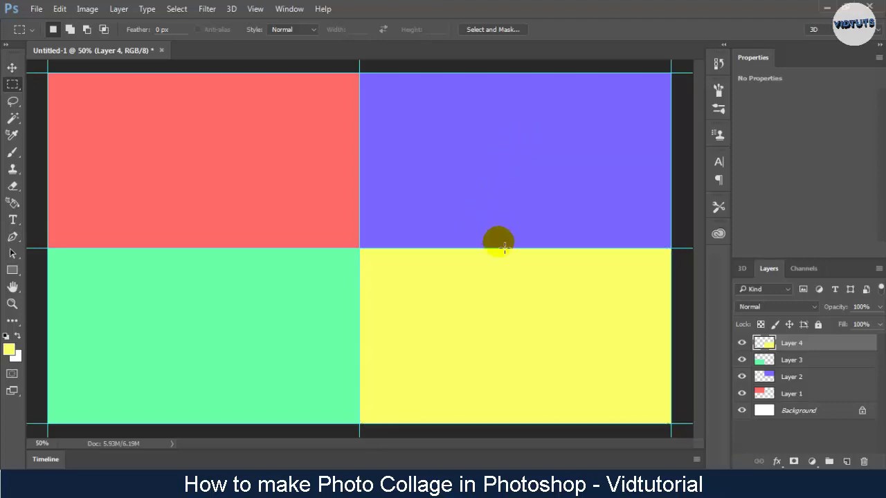
Add a new layer, switch to Elliptical Marquee, and set the foreground to dark grey
{"action": "left_click", "coordinate": [847, 462]}
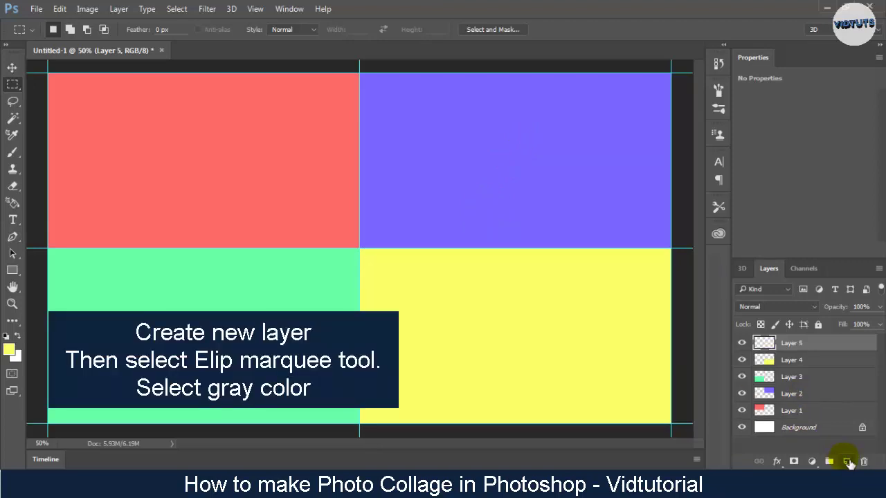
{"action": "right_click", "coordinate": [20, 96]}
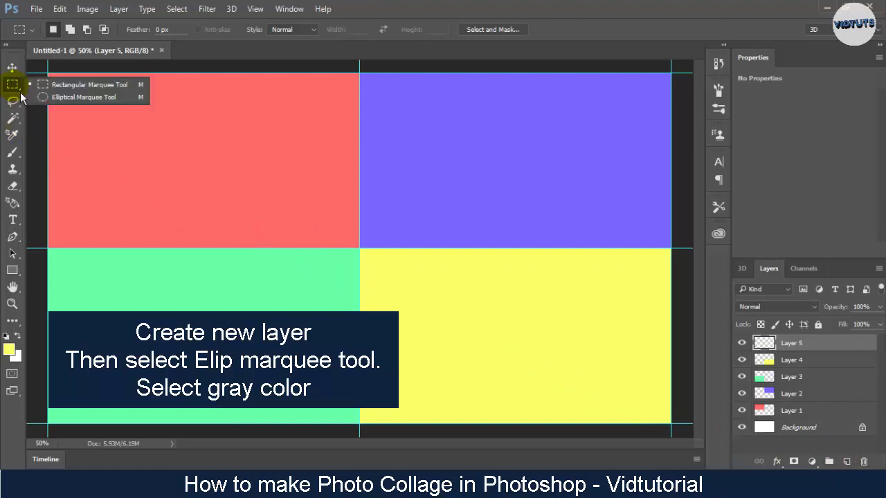
{"action": "left_click", "coordinate": [56, 97]}
{"action": "left_click", "coordinate": [14, 354]}
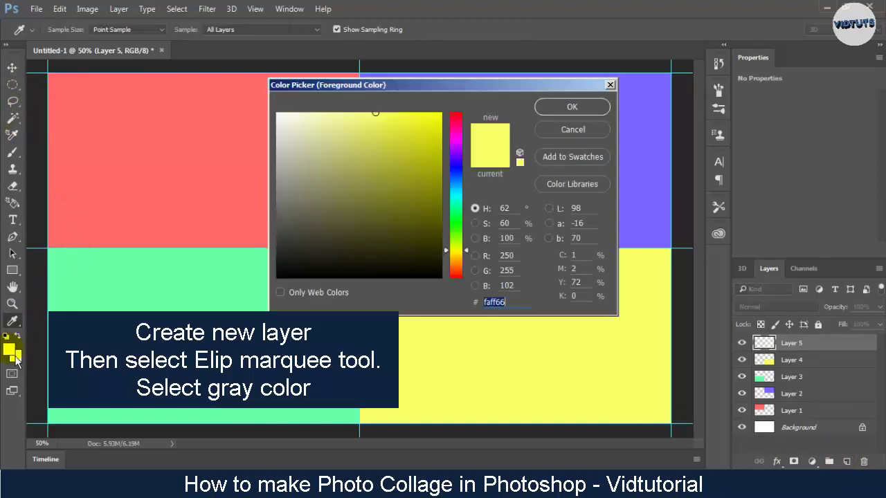
{"action": "left_click_drag", "start_coordinate": [316, 198], "coordinate": [257, 253]}
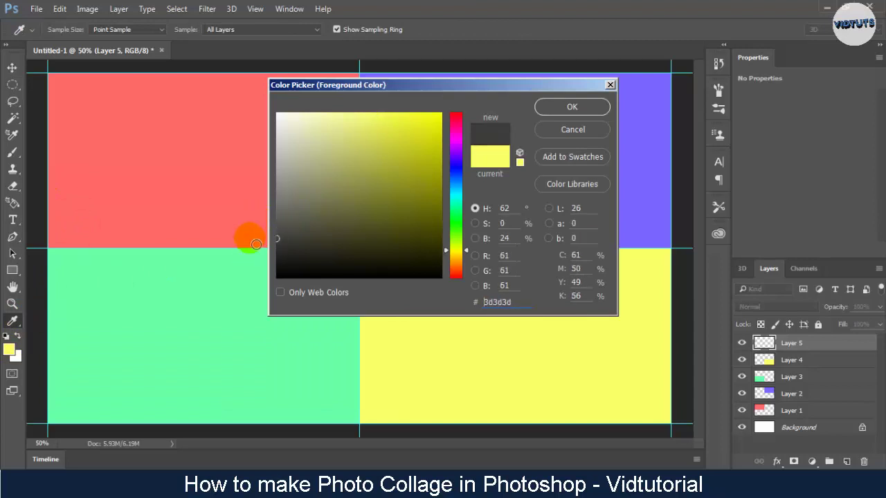
{"action": "left_click", "coordinate": [564, 106]}
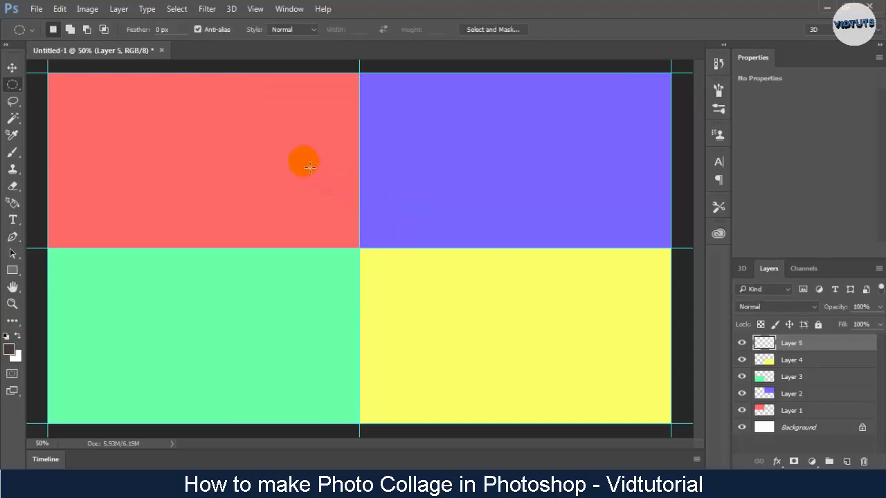
Draw a circle selection centred on the panel corners and fill it dark grey
{"action": "left_click_drag", "start_coordinate": [287, 176], "coordinate": [482, 399]}
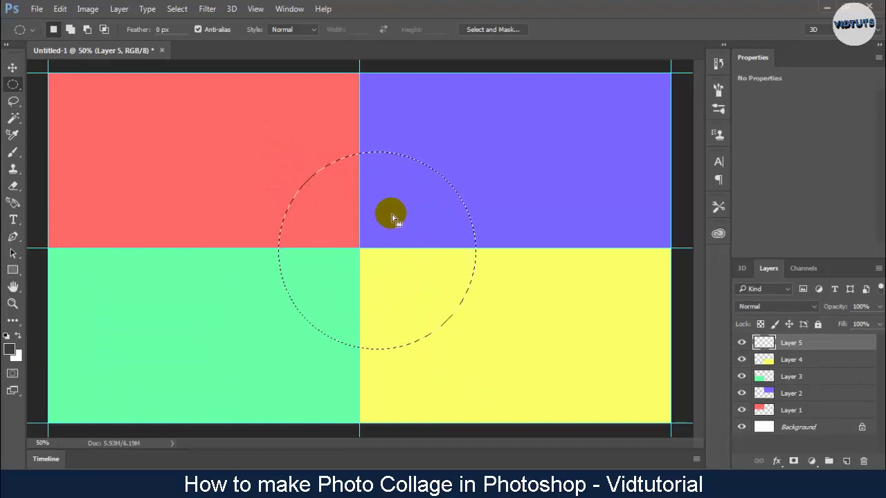
{"action": "left_click_drag", "start_coordinate": [455, 201], "coordinate": [440, 202]}
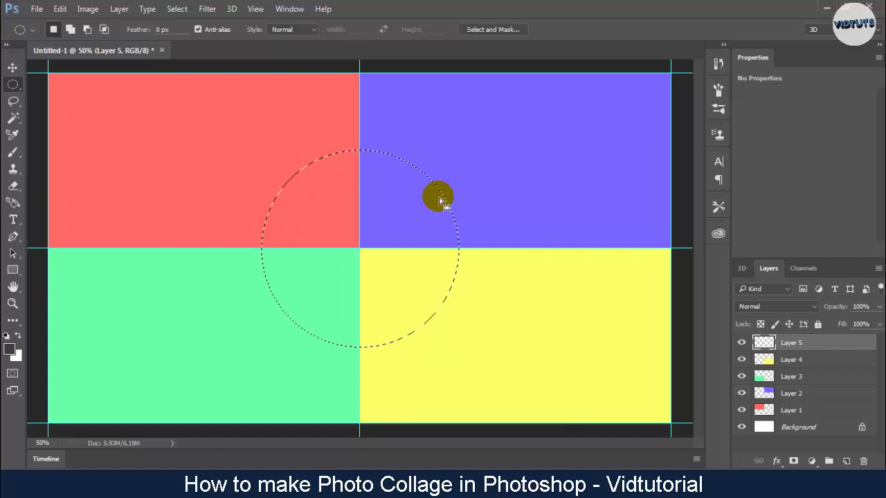
{"action": "right_click", "coordinate": [440, 202]}
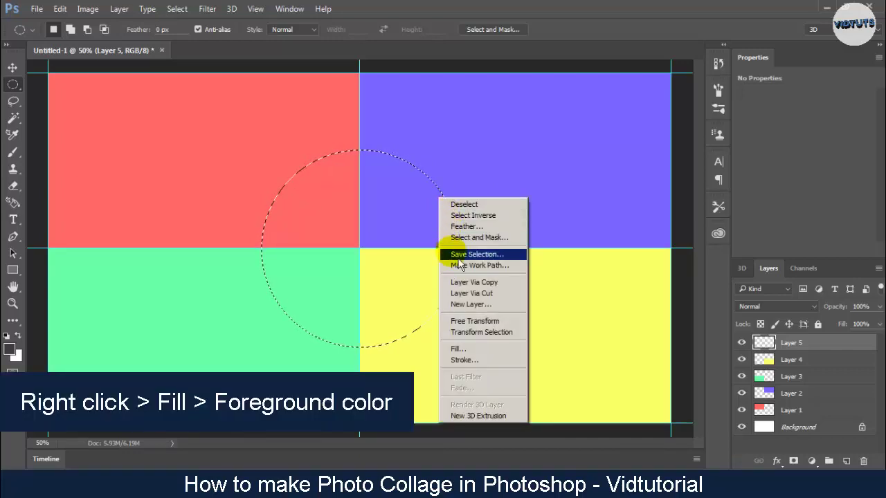
{"action": "left_click", "coordinate": [464, 350]}
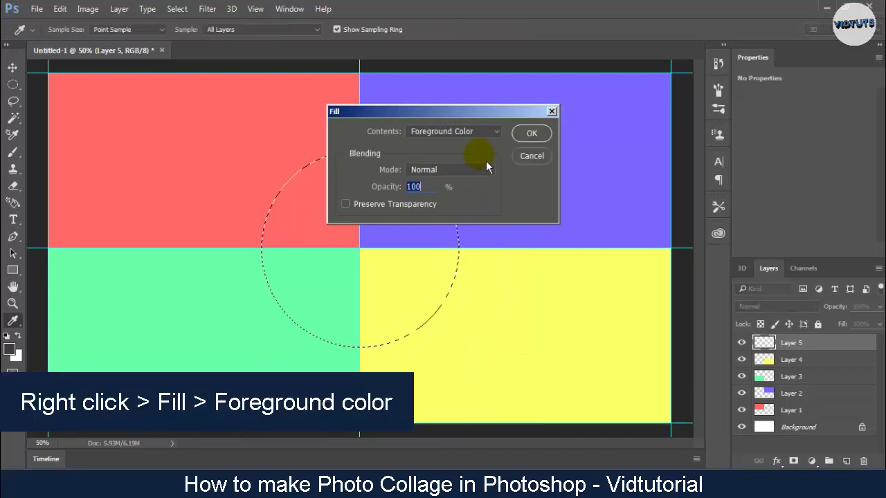
{"action": "left_click", "coordinate": [533, 134]}
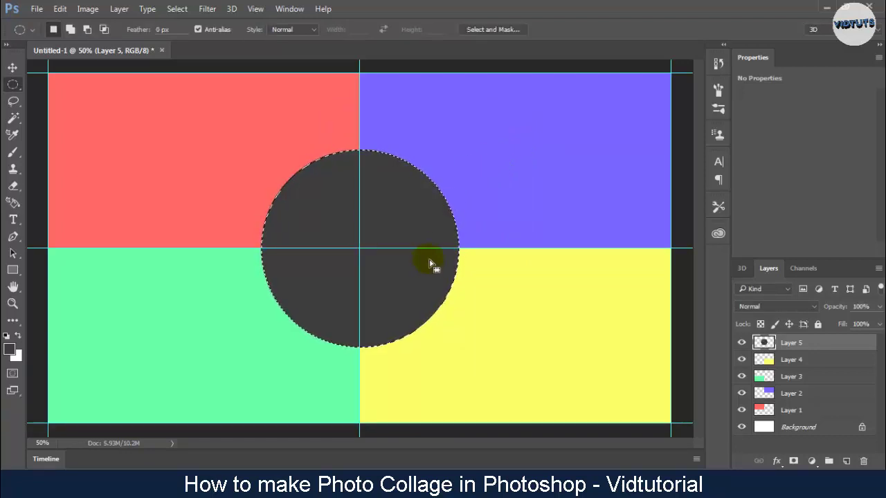
On a new layer, stroke the circle with a 20 px white ring, then add empty Layer 7
{"action": "left_click", "coordinate": [847, 462]}
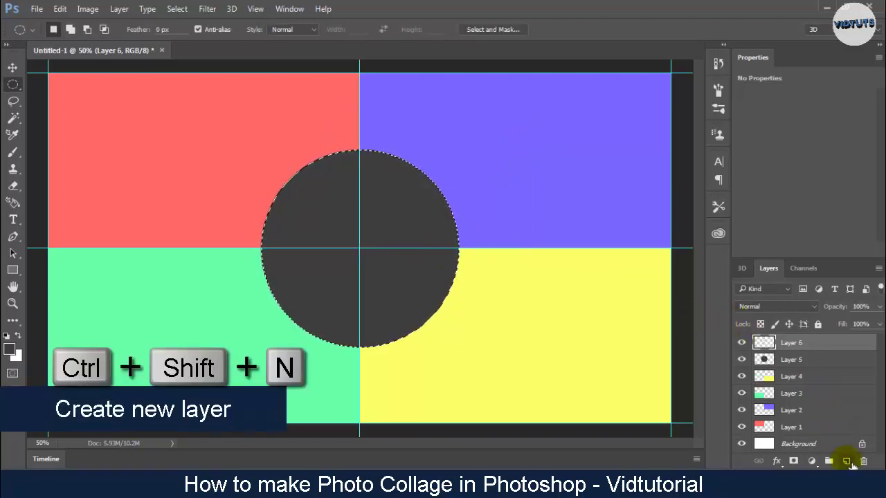
{"action": "right_click", "coordinate": [420, 188]}
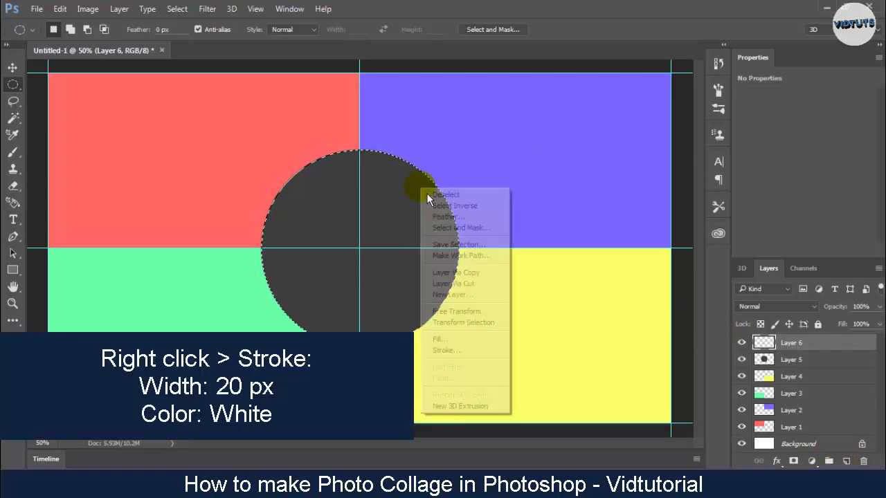
{"action": "left_click", "coordinate": [447, 351]}
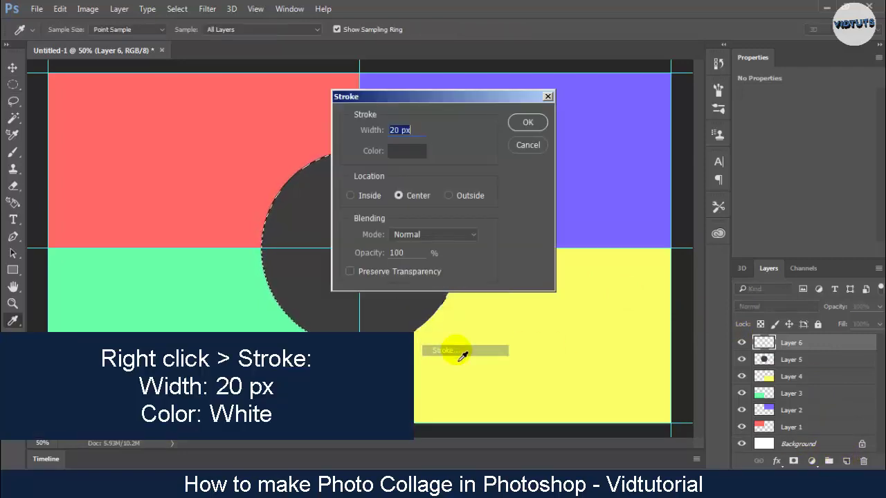
{"action": "left_click", "coordinate": [410, 151]}
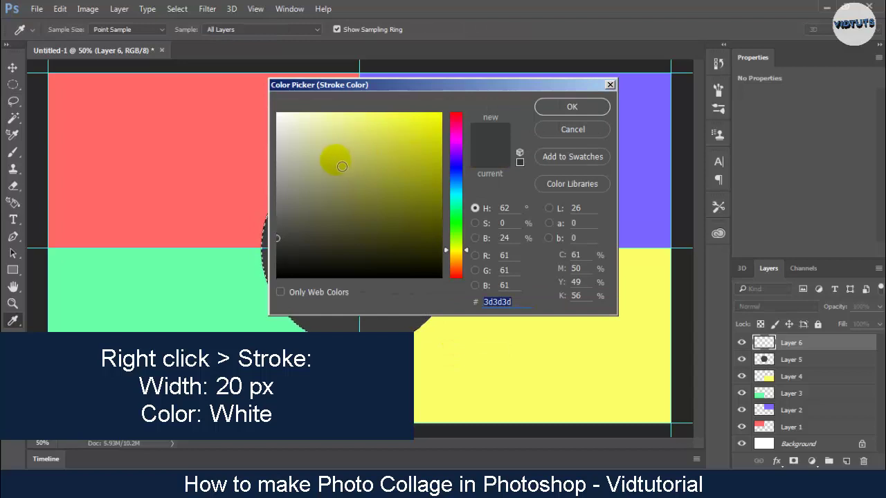
{"action": "left_click_drag", "start_coordinate": [342, 166], "coordinate": [278, 113]}
{"action": "left_click", "coordinate": [573, 106]}
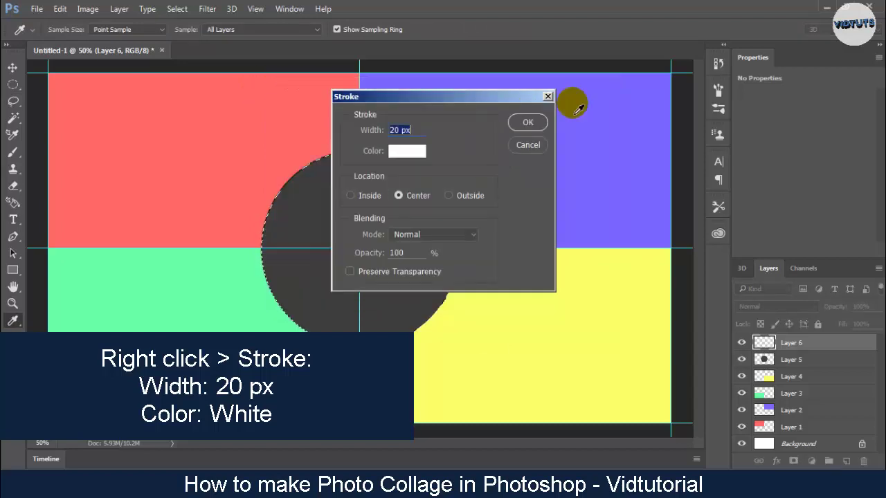
{"action": "left_click", "coordinate": [536, 127]}
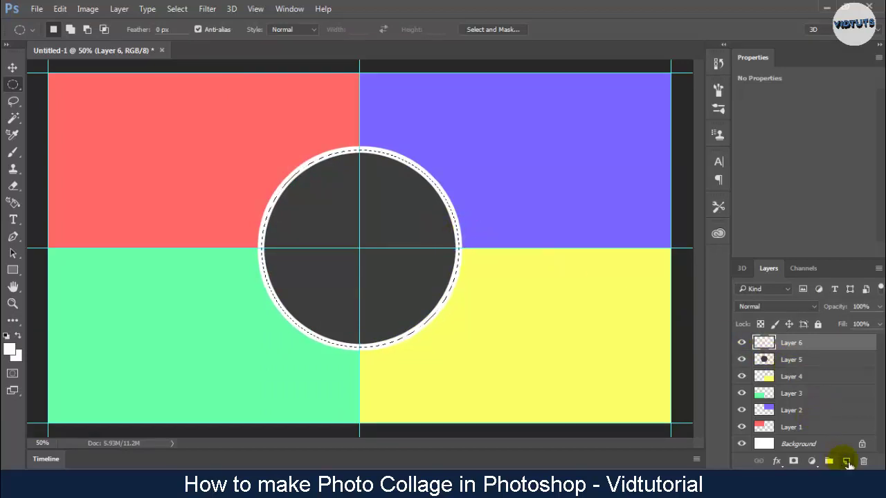
{"action": "left_click", "coordinate": [847, 462]}
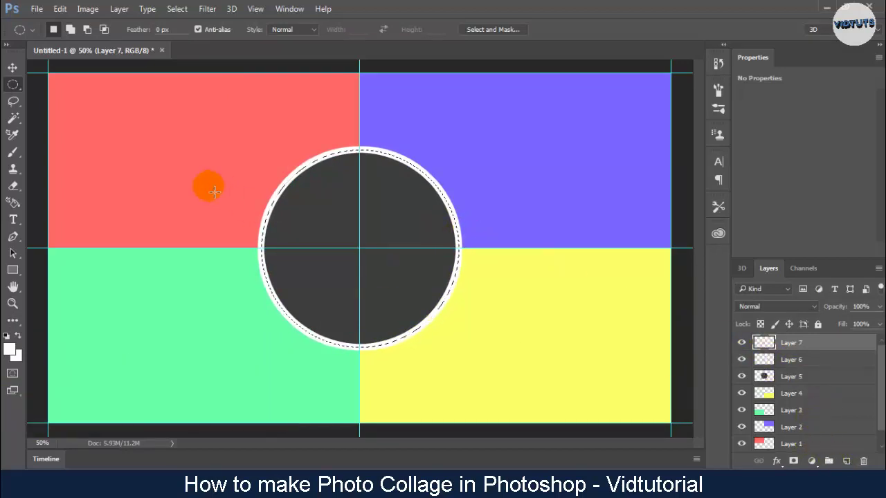
Select a single pixel row along the middle boundary and stroke it 20 px white
{"action": "left_click", "coordinate": [21, 325]}
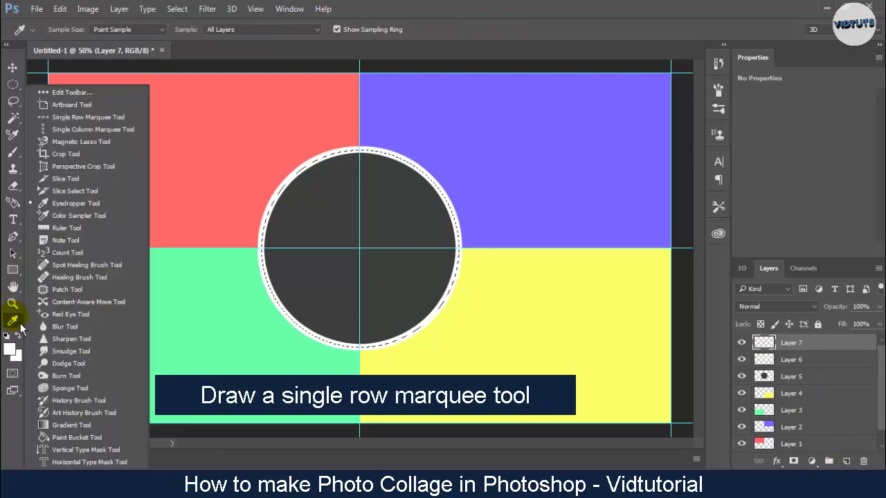
{"action": "left_click", "coordinate": [88, 117]}
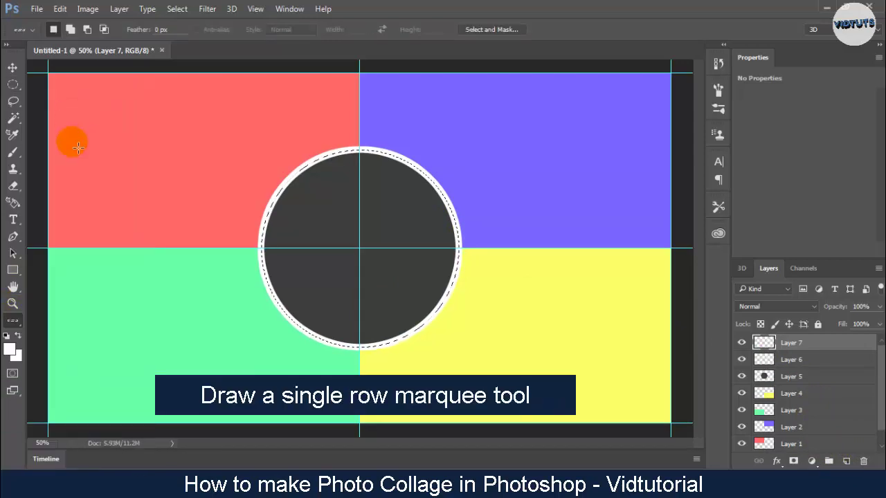
{"action": "left_click_drag", "start_coordinate": [54, 253], "coordinate": [544, 251]}
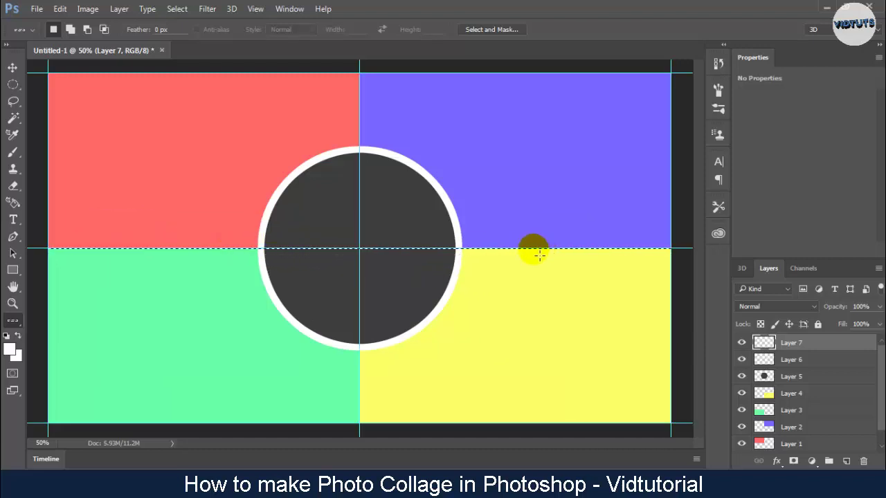
{"action": "right_click", "coordinate": [540, 256]}
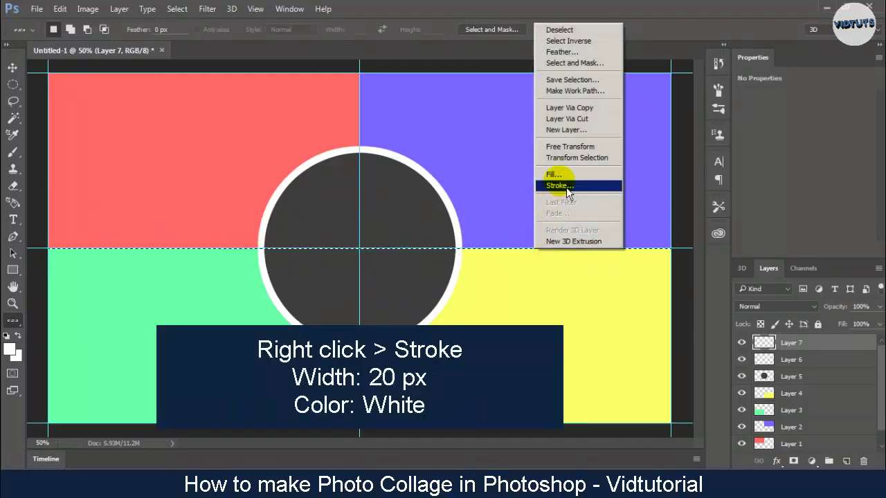
{"action": "left_click", "coordinate": [559, 186]}
{"action": "left_click", "coordinate": [527, 124]}
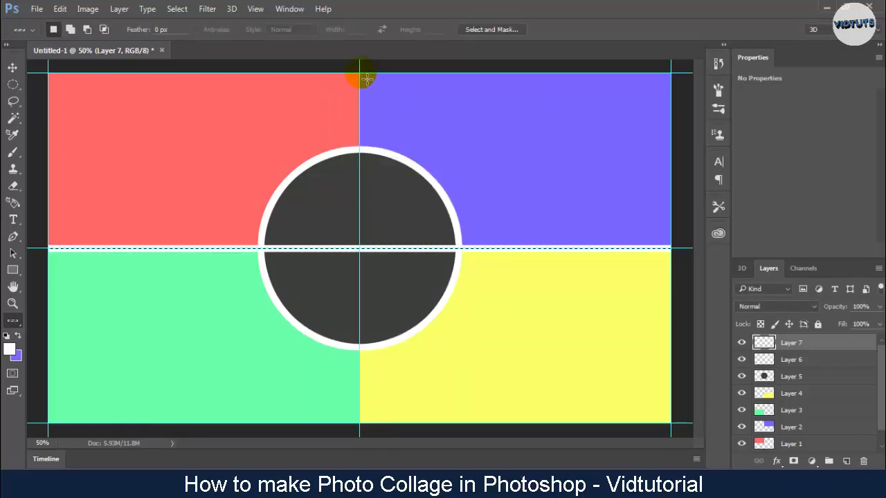
Select a single pixel column down the vertical centre and stroke it 20 px white
{"action": "left_click", "coordinate": [13, 321]}
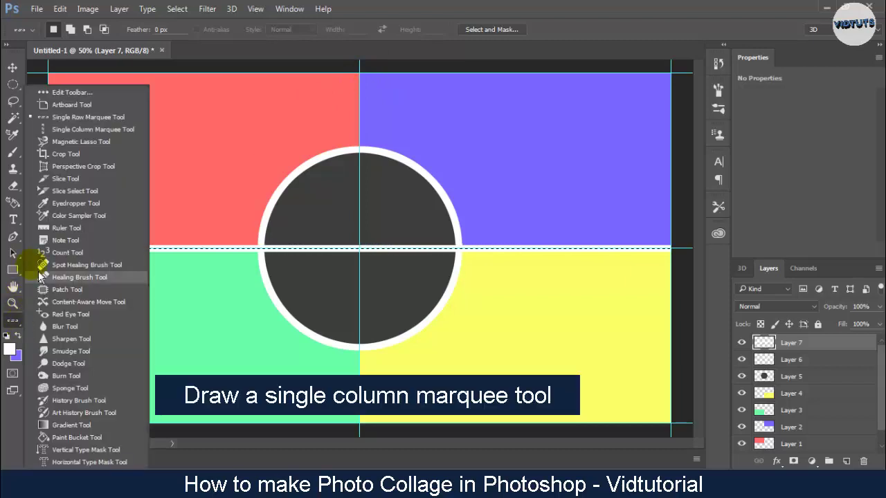
{"action": "left_click", "coordinate": [73, 129]}
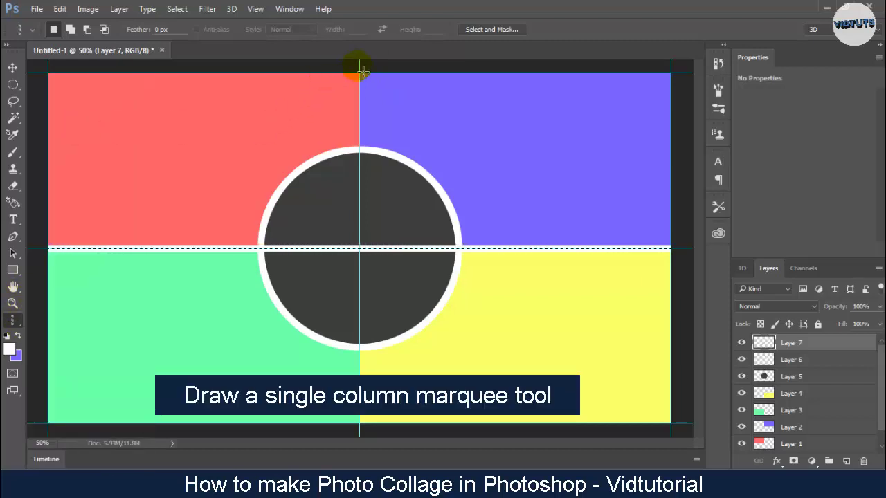
{"action": "left_click_drag", "start_coordinate": [362, 72], "coordinate": [364, 333]}
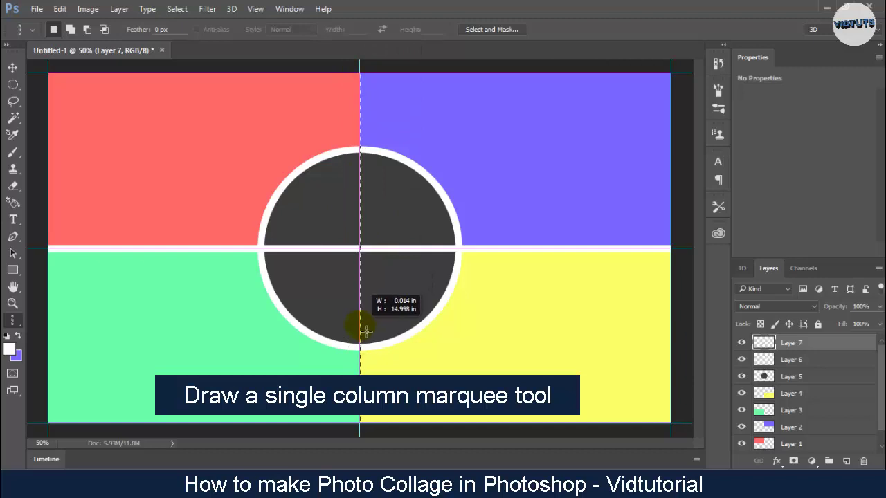
{"action": "right_click", "coordinate": [367, 118]}
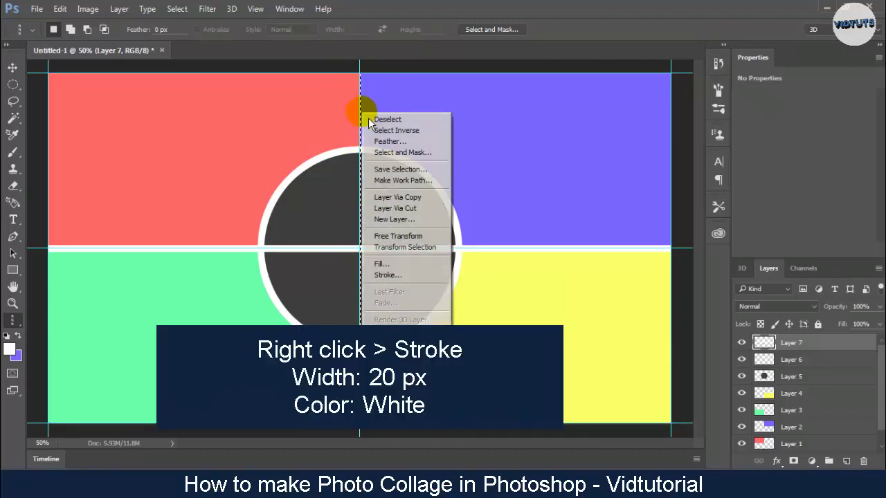
{"action": "left_click", "coordinate": [389, 274]}
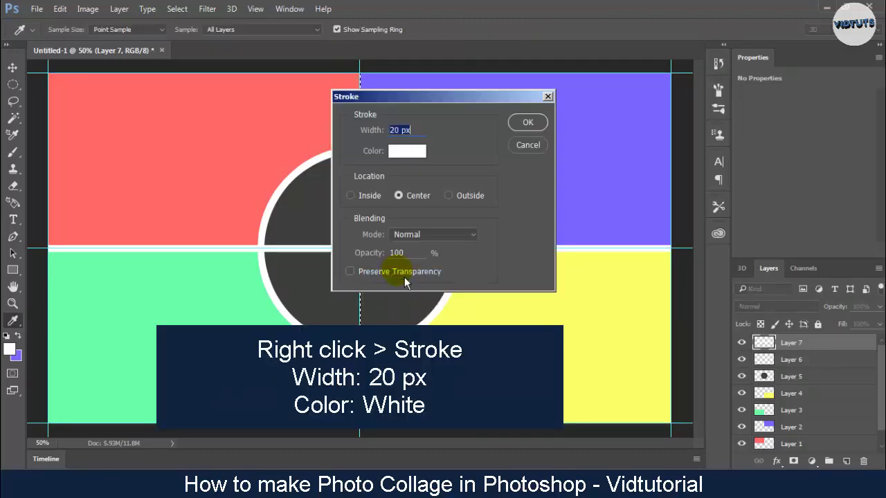
{"action": "left_click", "coordinate": [527, 122]}
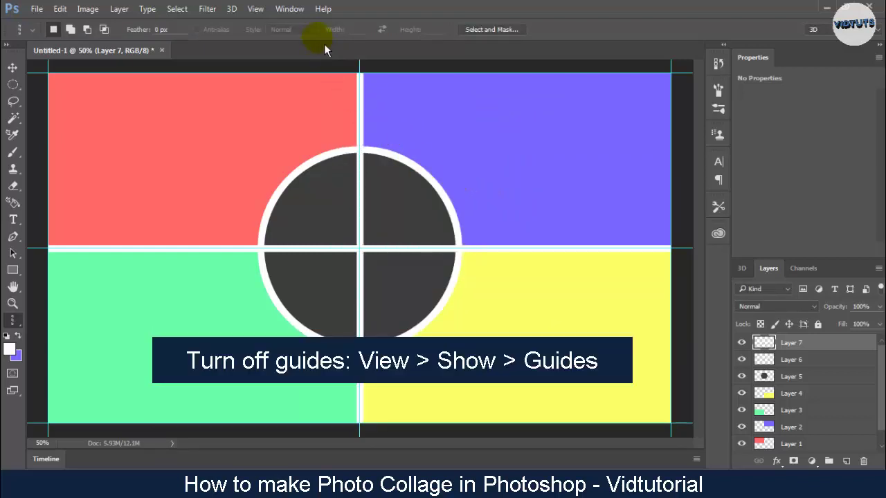
Hide the guides and load the circle's pixels from Layer 5 as a selection
{"action": "left_click", "coordinate": [256, 9]}
{"action": "mouse_move", "coordinate": [305, 206]}
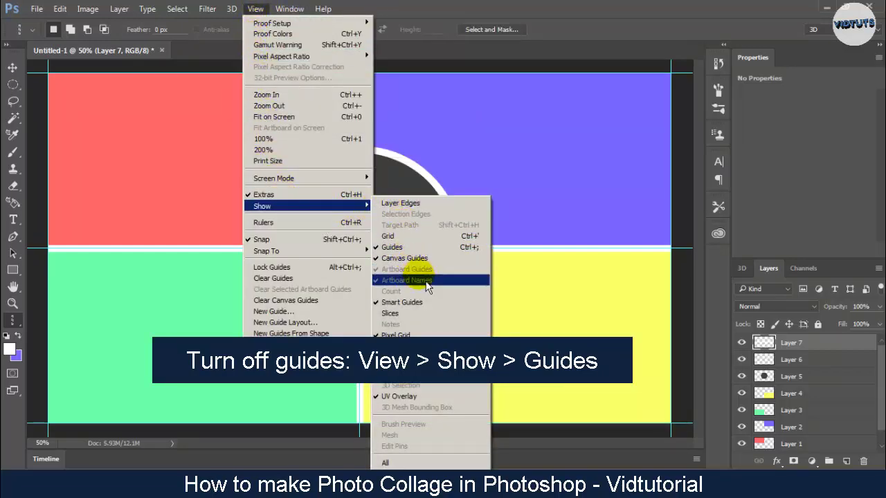
{"action": "left_click", "coordinate": [425, 247]}
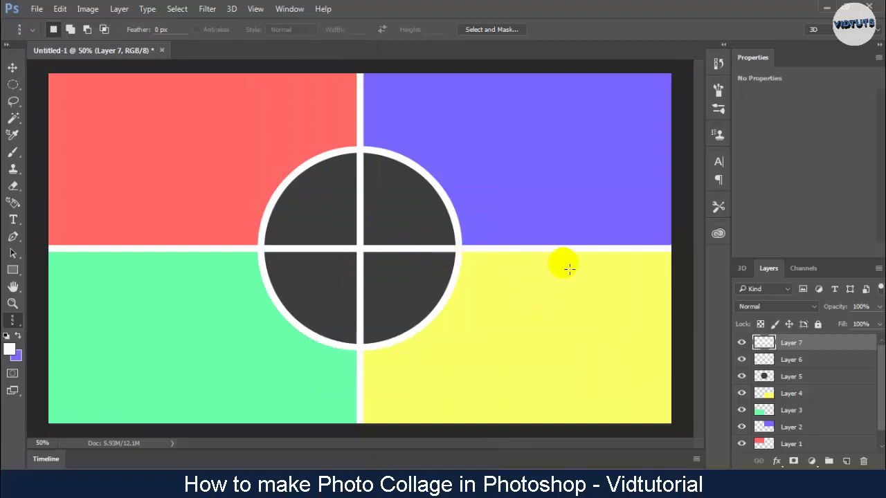
{"action": "left_click", "coordinate": [768, 378]}
{"action": "right_click", "coordinate": [768, 378]}
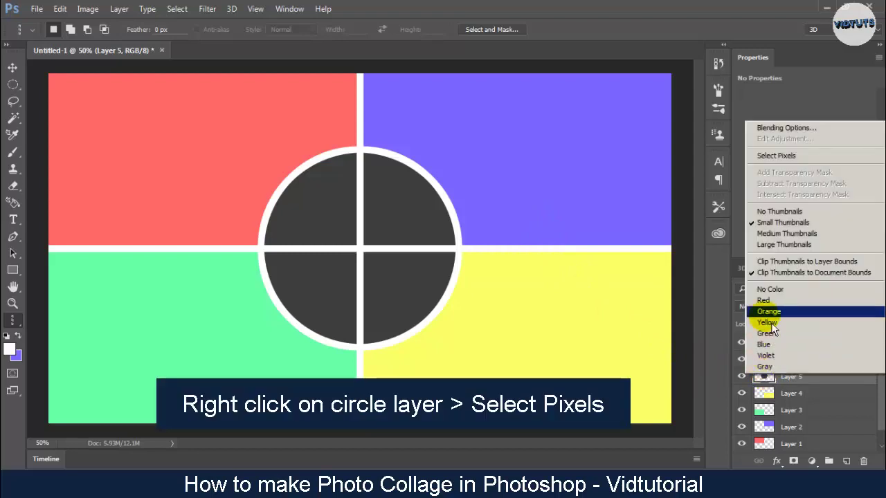
{"action": "left_click", "coordinate": [785, 161]}
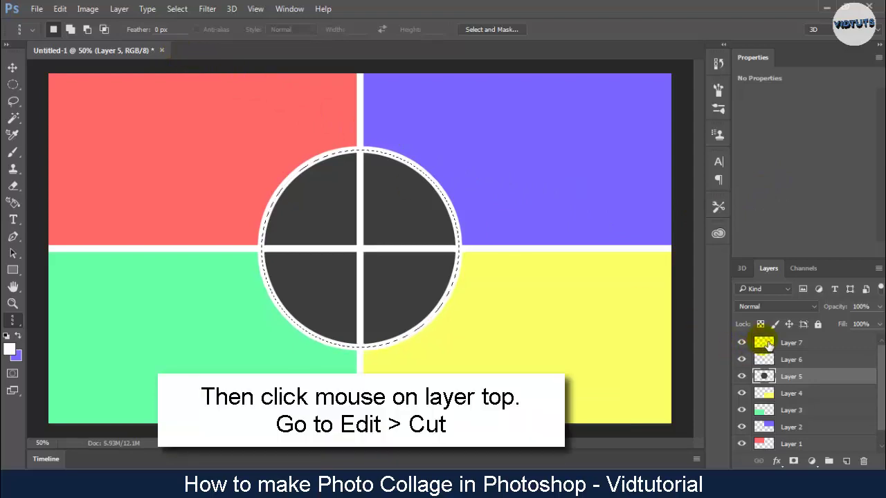
Cut the divider lines inside the circle from Layer 7, then pick the Move tool
{"action": "left_click", "coordinate": [771, 346]}
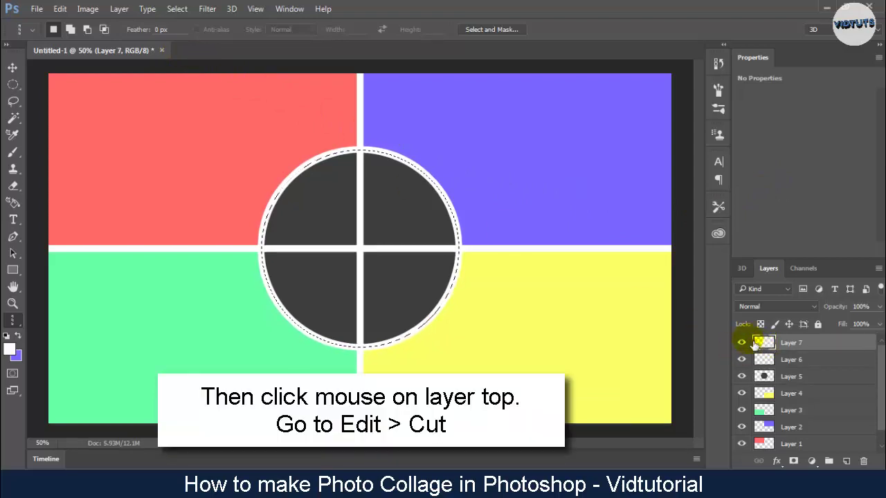
{"action": "left_click", "coordinate": [60, 9]}
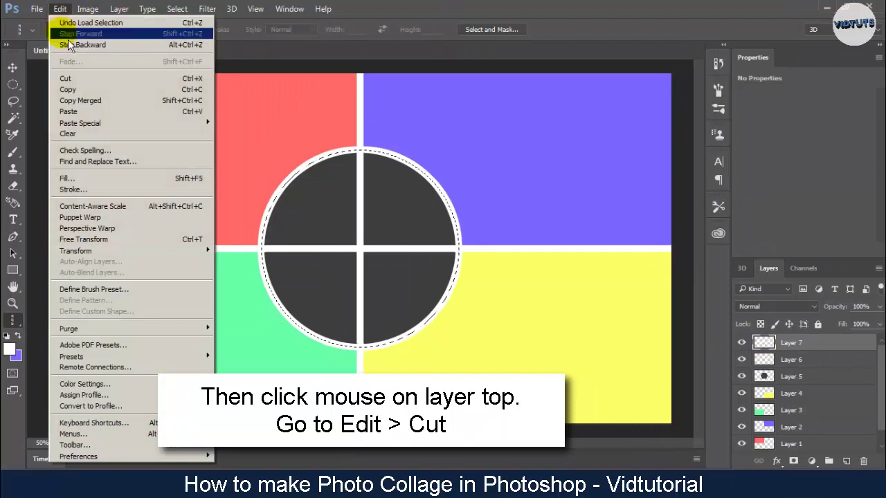
{"action": "left_click", "coordinate": [113, 83]}
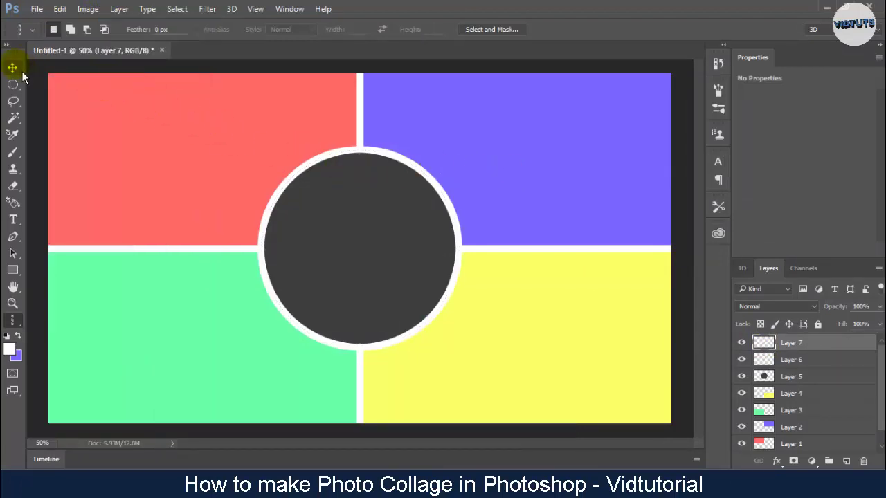
{"action": "left_click", "coordinate": [12, 67]}
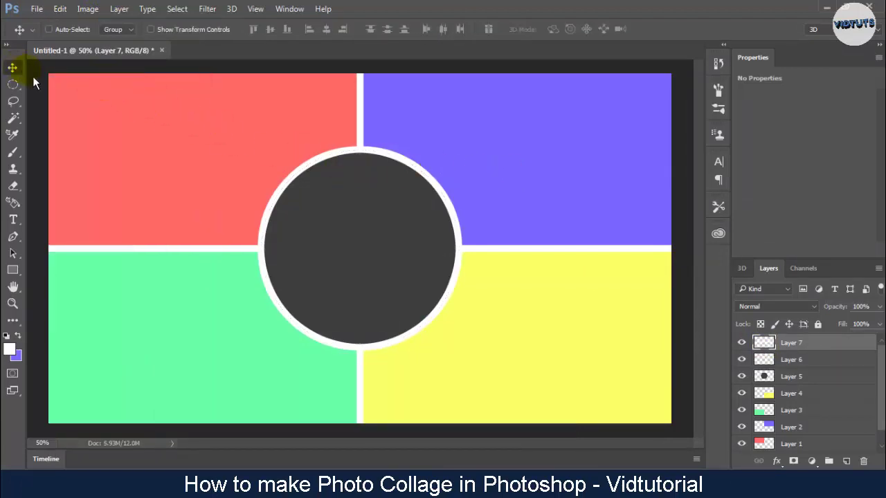
Embed the wedding kiss photo above Layer 5, centre it on the circle, and clip it inside the white ring
{"action": "left_click", "coordinate": [773, 380]}
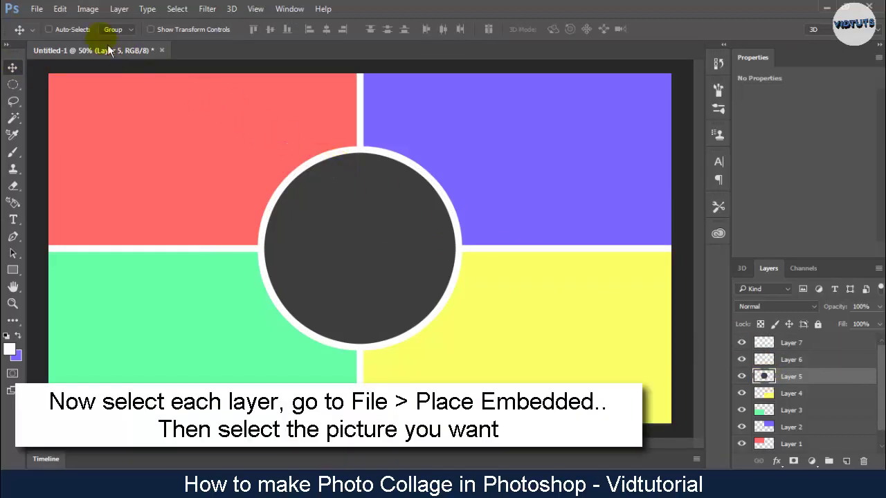
{"action": "left_click", "coordinate": [45, 11]}
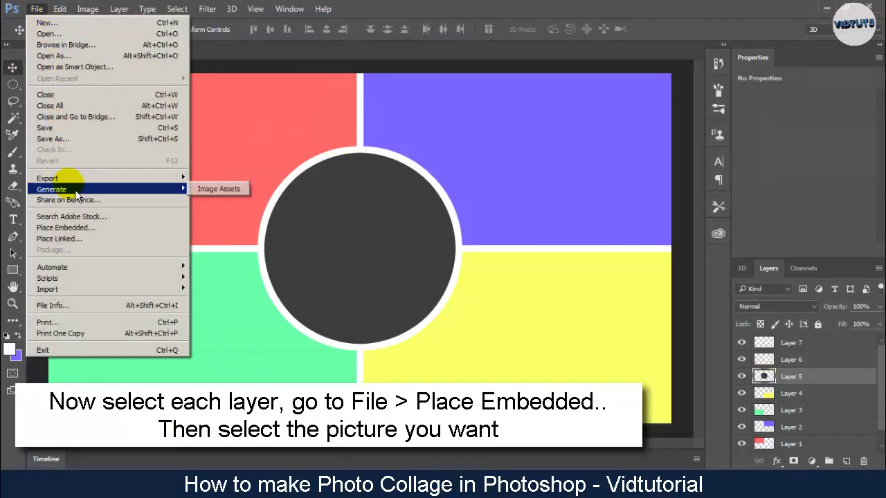
{"action": "left_click", "coordinate": [95, 230]}
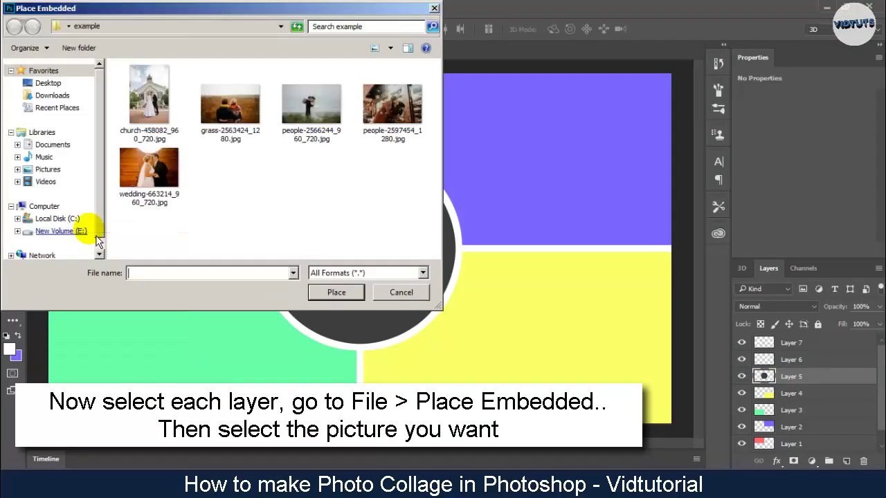
{"action": "double_click", "coordinate": [161, 174]}
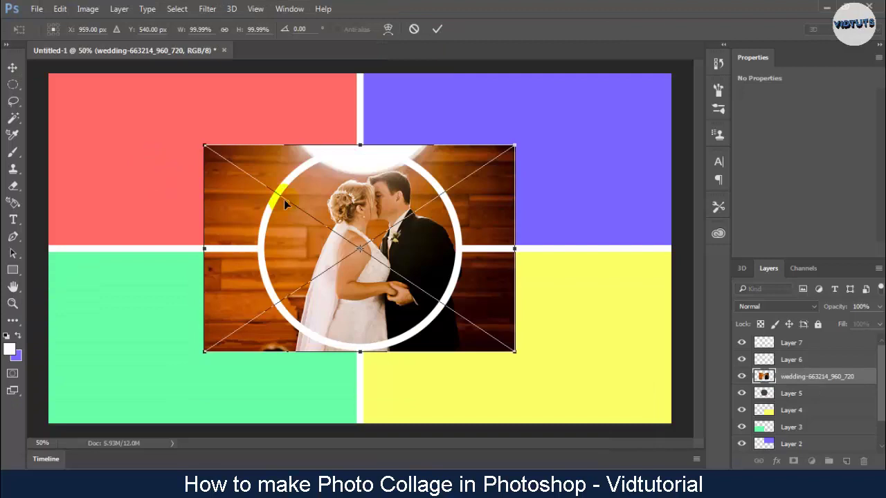
{"action": "left_click_drag", "start_coordinate": [367, 213], "coordinate": [352, 210]}
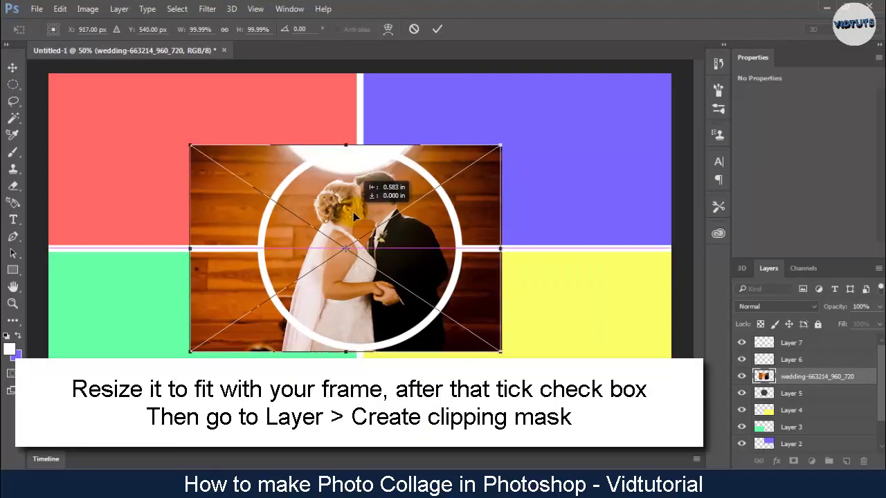
{"action": "left_click", "coordinate": [438, 30]}
{"action": "left_click", "coordinate": [131, 11]}
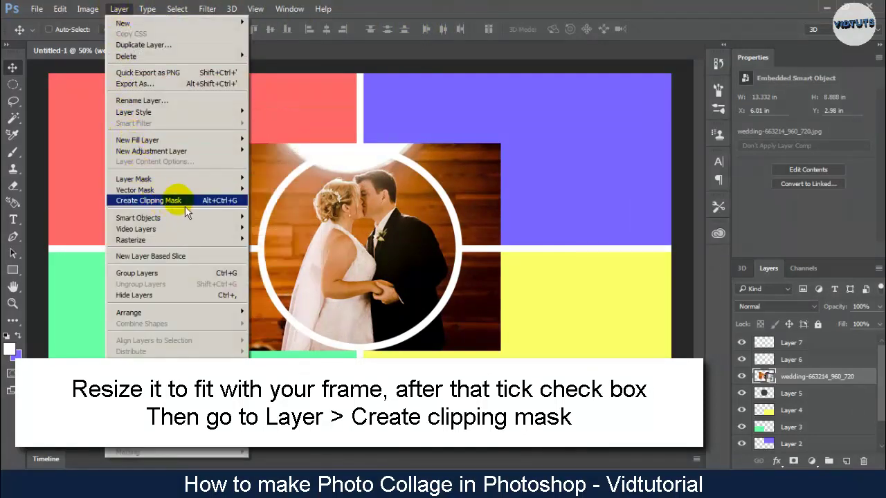
{"action": "left_click", "coordinate": [191, 204]}
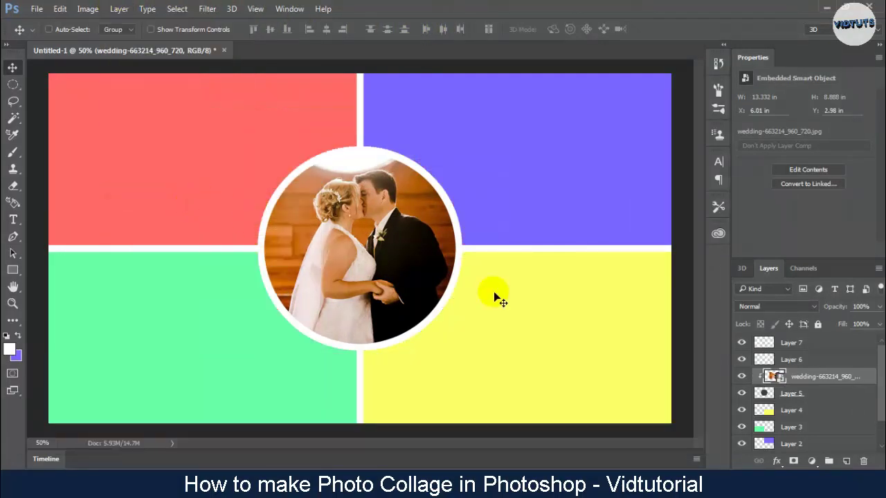
Embed the people-2566244 photo above Layer 1, the red top-left panel
{"action": "scroll", "coordinate": [792, 413], "scroll_direction": "down", "scroll_amount": 1}
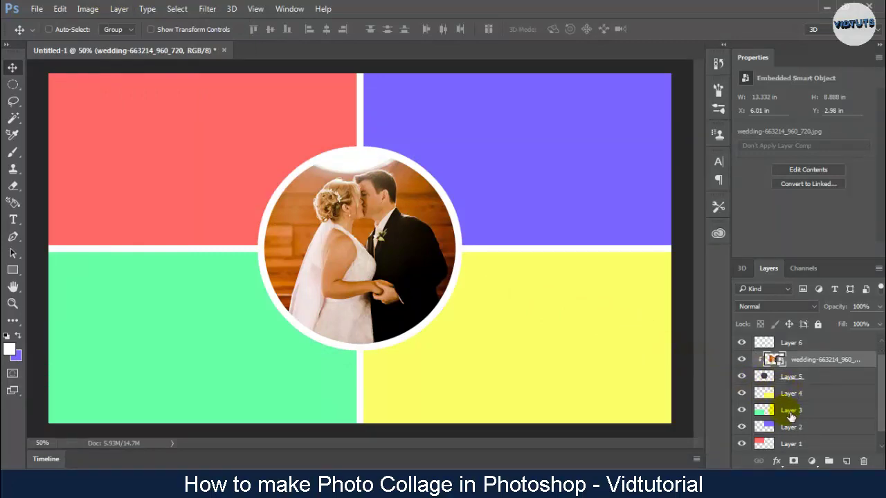
{"action": "left_click", "coordinate": [791, 444]}
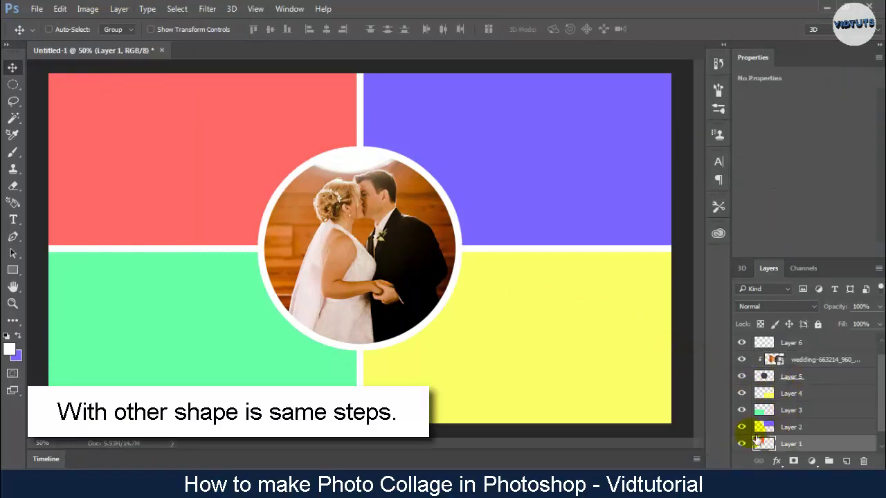
{"action": "left_click", "coordinate": [36, 9]}
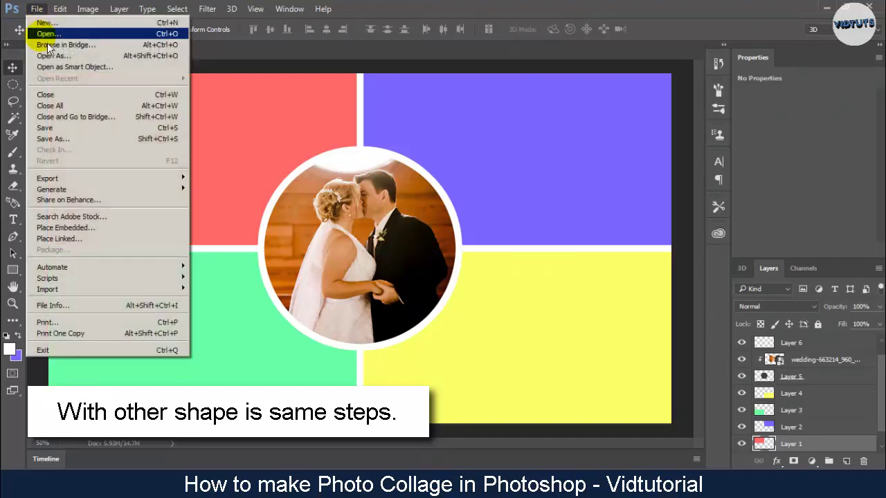
{"action": "left_click", "coordinate": [72, 231]}
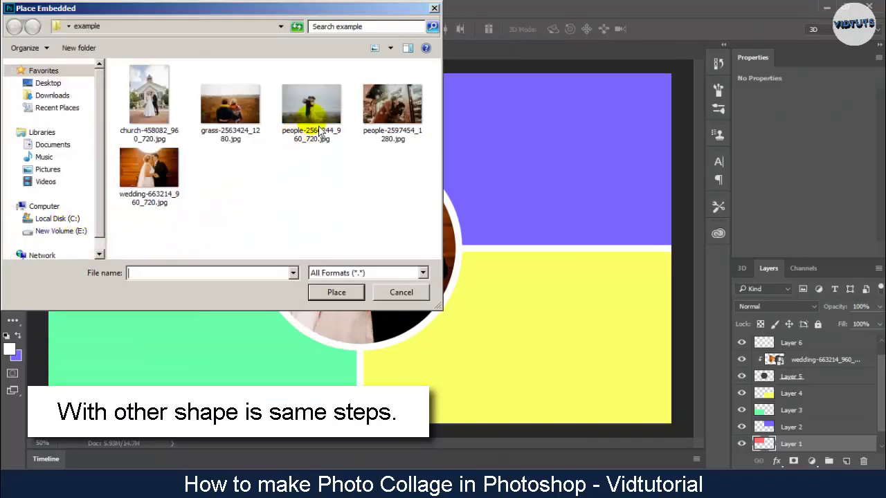
{"action": "double_click", "coordinate": [322, 124]}
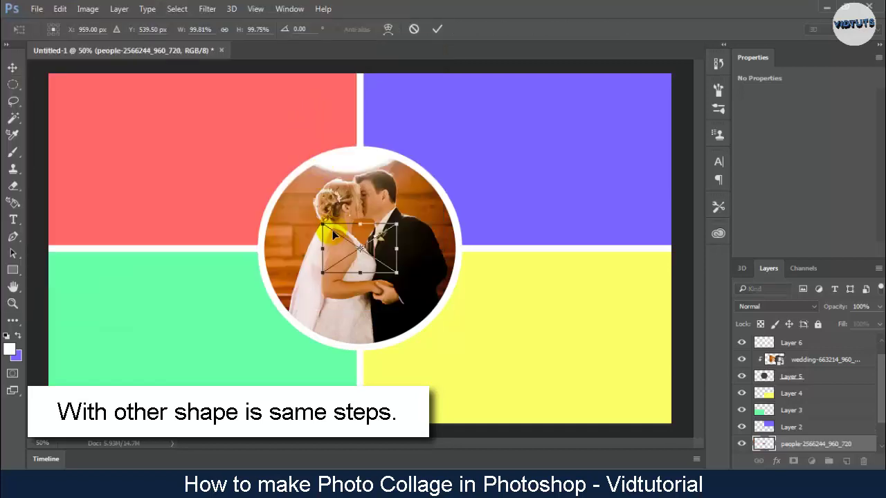
Enlarge the seaside couple photo to cover the top-left panel and clip it to that panel
{"action": "left_click_drag", "start_coordinate": [323, 229], "coordinate": [119, 89]}
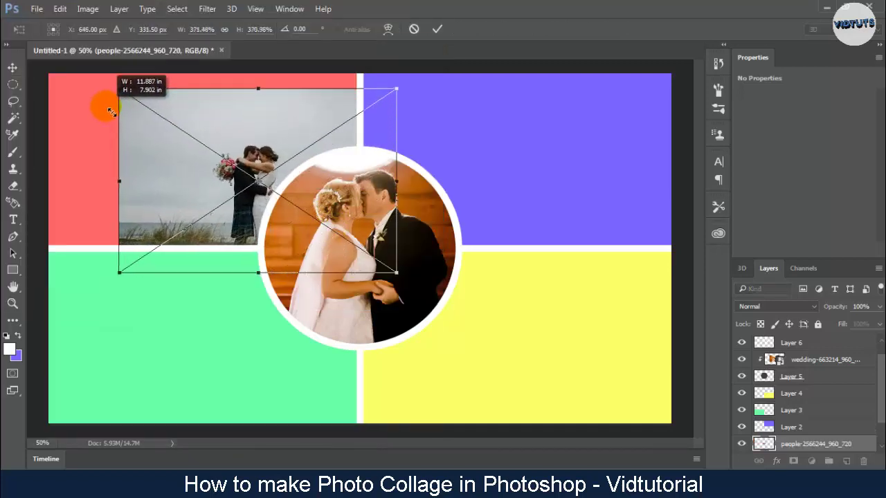
{"action": "left_click_drag", "start_coordinate": [210, 138], "coordinate": [133, 119]}
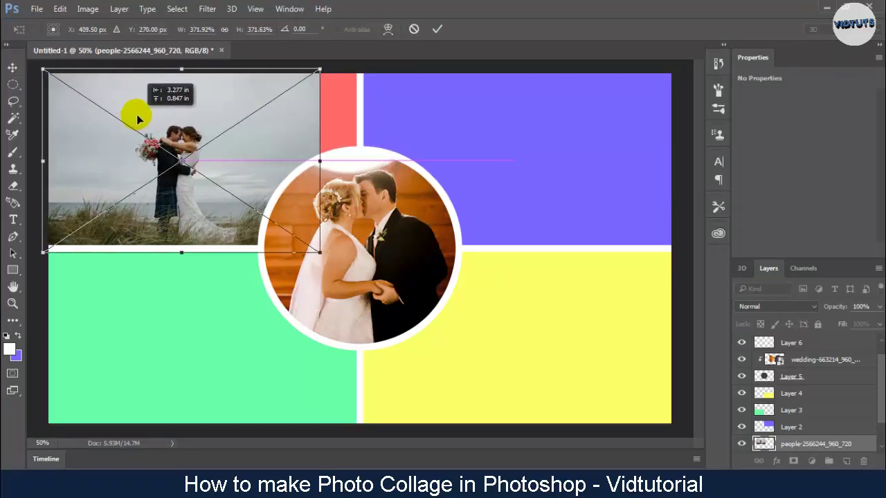
{"action": "left_click_drag", "start_coordinate": [321, 256], "coordinate": [451, 346]}
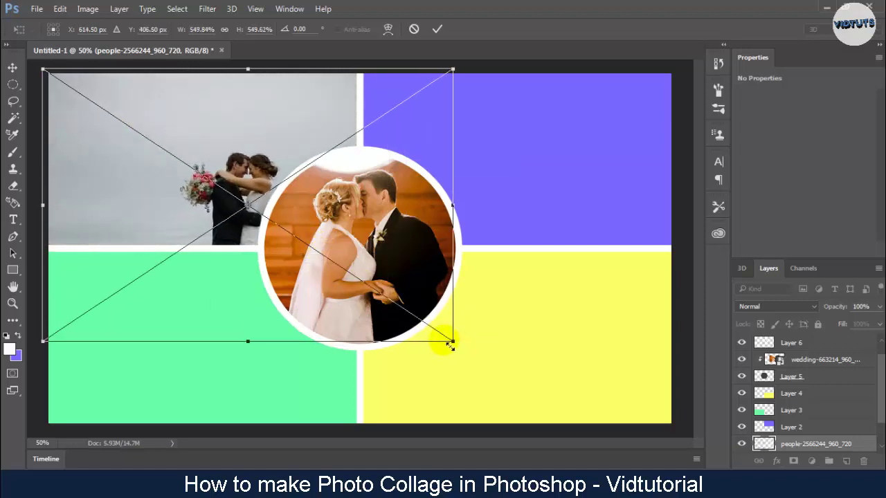
{"action": "mouse_move", "coordinate": [208, 211]}
{"action": "left_mouse_down"}
{"action": "mouse_move", "coordinate": [169, 181]}
{"action": "mouse_move", "coordinate": [143, 138]}
{"action": "left_mouse_up"}
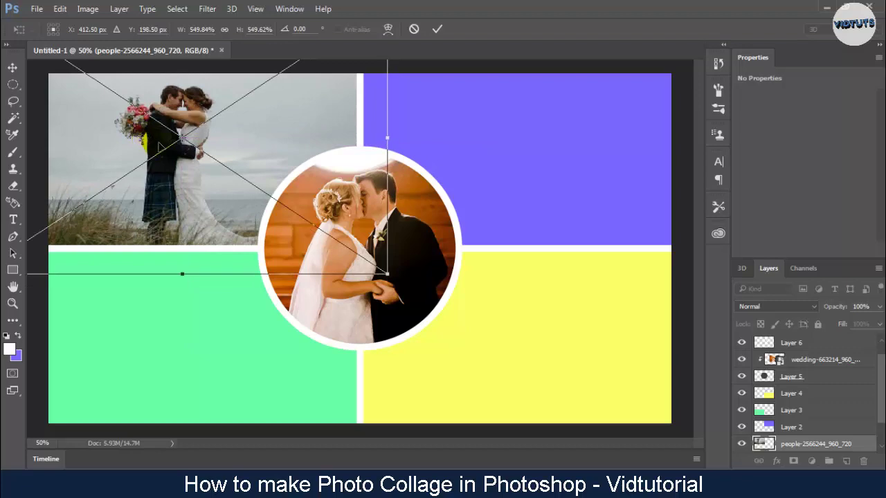
{"action": "left_click", "coordinate": [446, 39]}
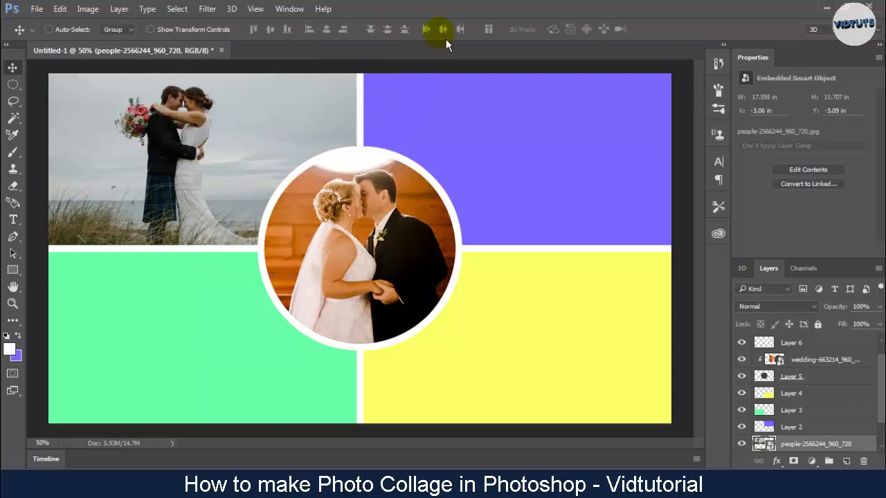
{"action": "left_click", "coordinate": [119, 9]}
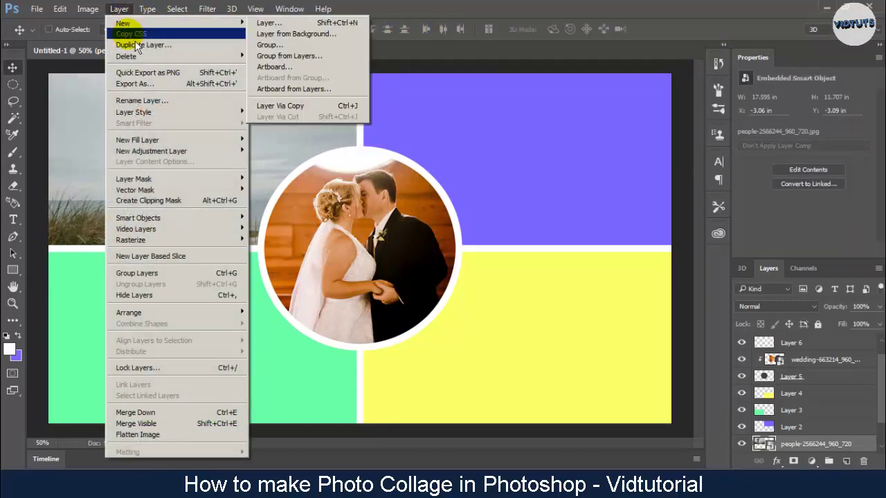
{"action": "left_click", "coordinate": [170, 201]}
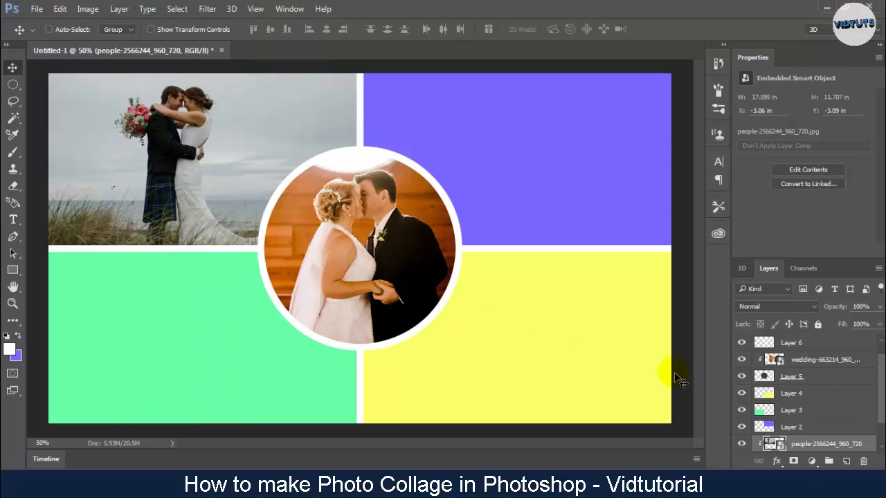
{"action": "left_click", "coordinate": [768, 431]}
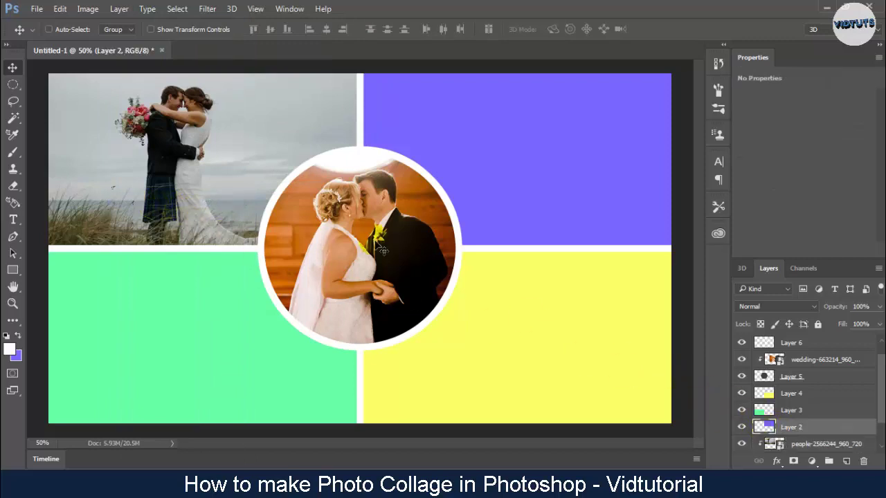
Embed the grass-2563424_1280 field couple photo above the purple panel layer
{"action": "left_click", "coordinate": [36, 8]}
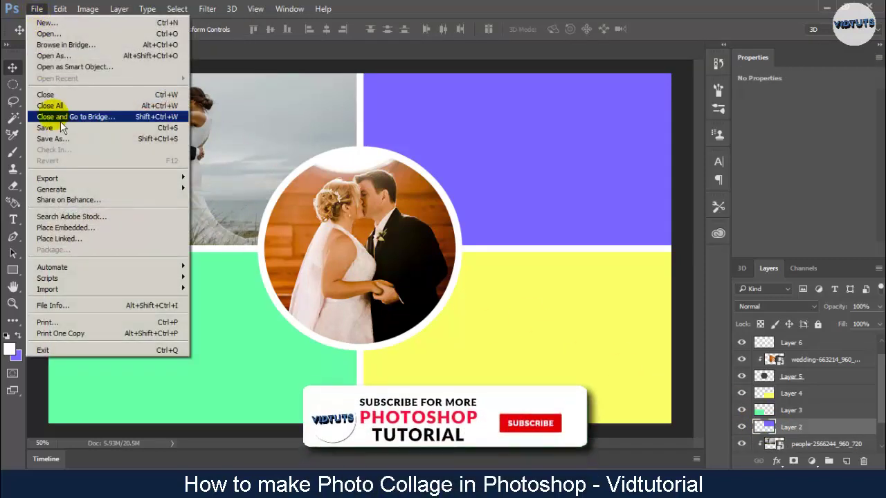
{"action": "left_click", "coordinate": [69, 228]}
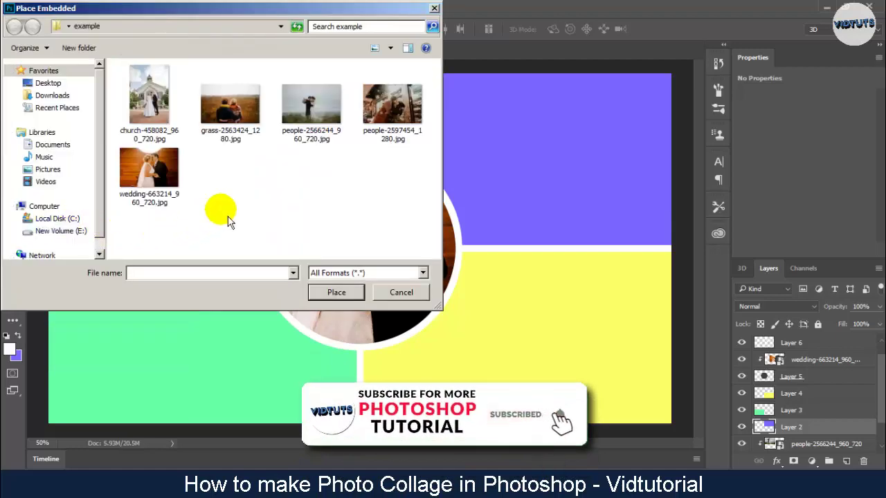
{"action": "double_click", "coordinate": [230, 119]}
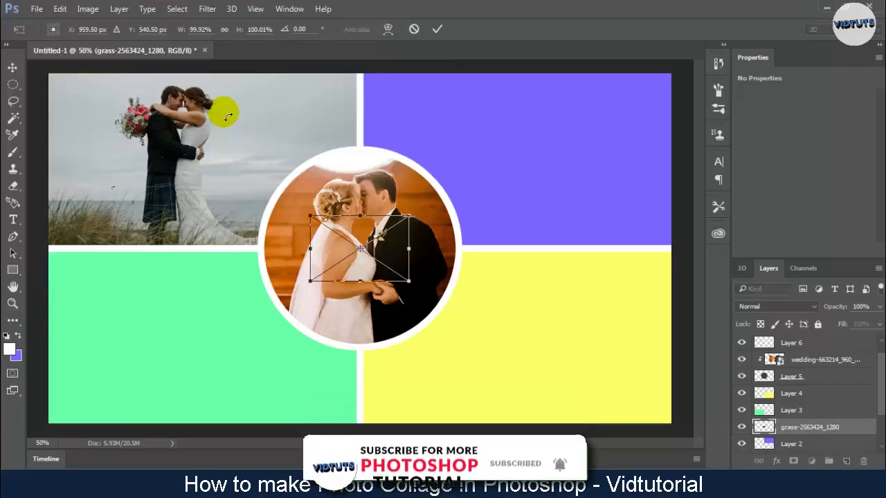
Move and enlarge the field photo over the purple top-right panel and clip it there
{"action": "left_click_drag", "start_coordinate": [379, 237], "coordinate": [432, 94]}
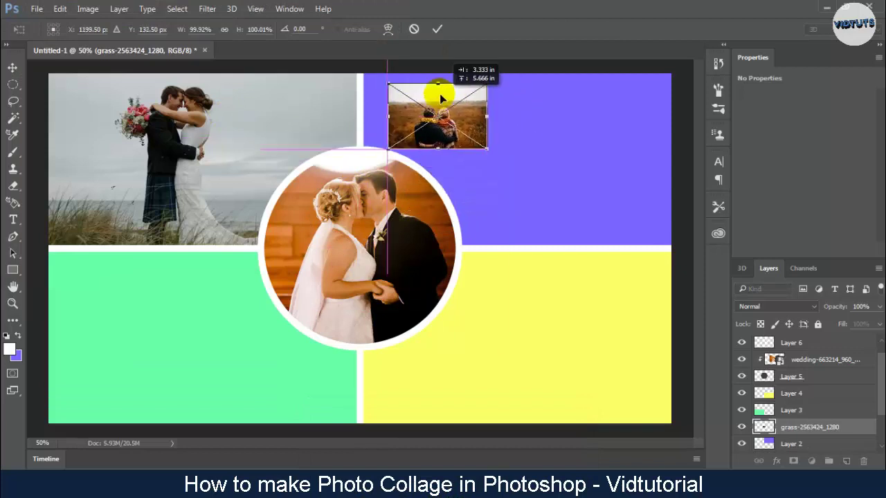
{"action": "left_click_drag", "start_coordinate": [469, 136], "coordinate": [696, 325]}
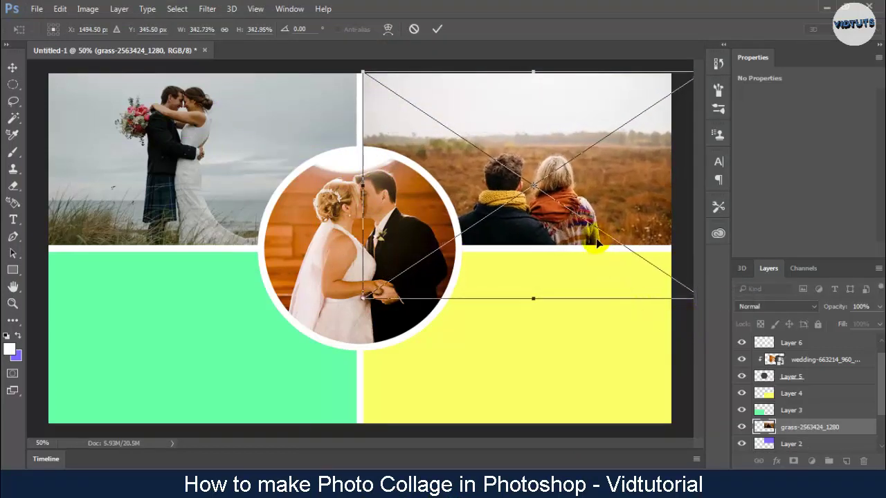
{"action": "left_click_drag", "start_coordinate": [594, 247], "coordinate": [593, 196]}
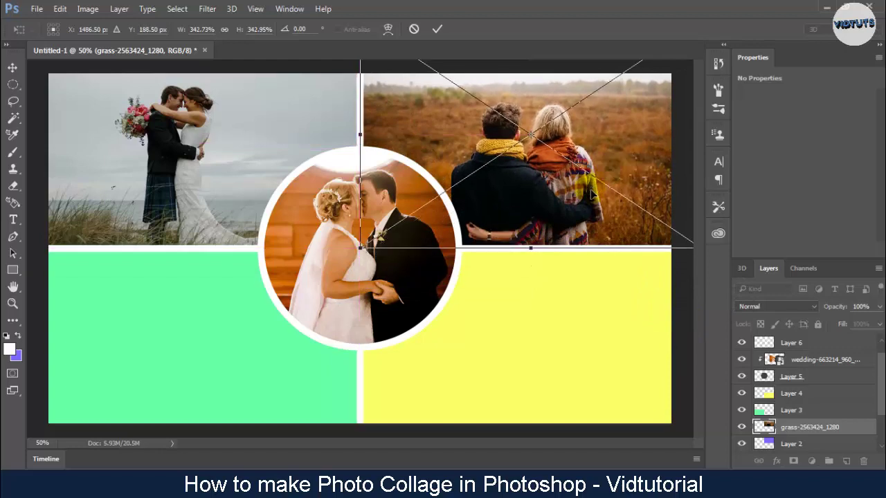
{"action": "left_click", "coordinate": [442, 37]}
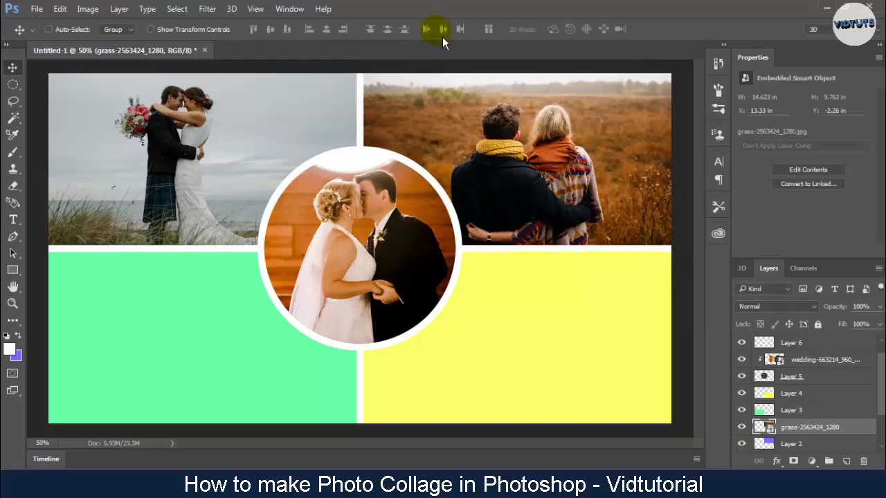
{"action": "left_click", "coordinate": [87, 9]}
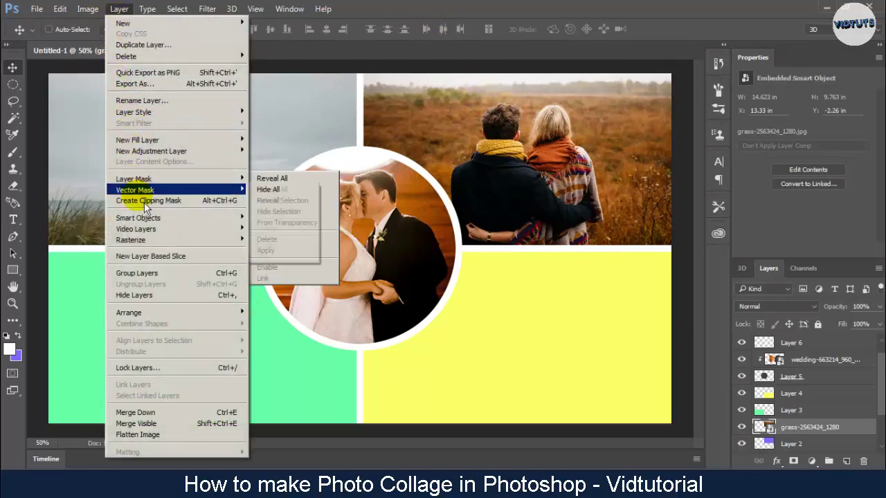
{"action": "left_click", "coordinate": [157, 201]}
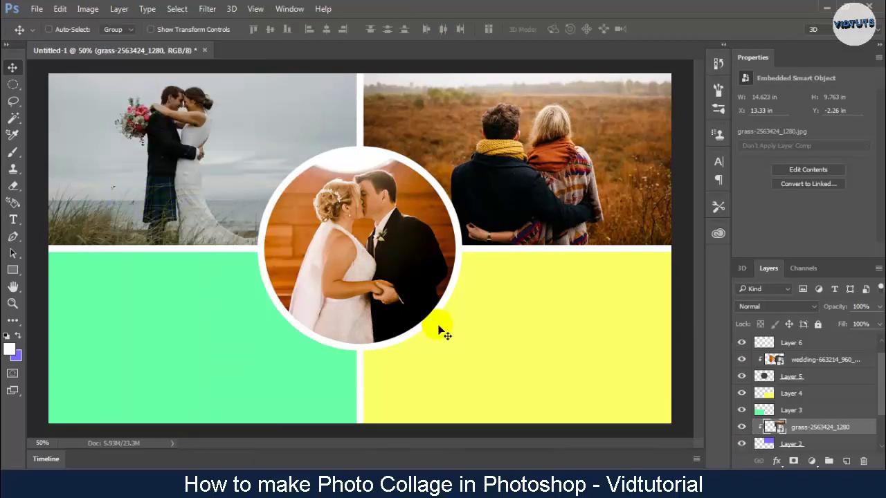
{"action": "left_click", "coordinate": [771, 410]}
Embed the church-458082_960_720 photo and enlarge it over the left half
{"action": "left_click", "coordinate": [38, 8]}
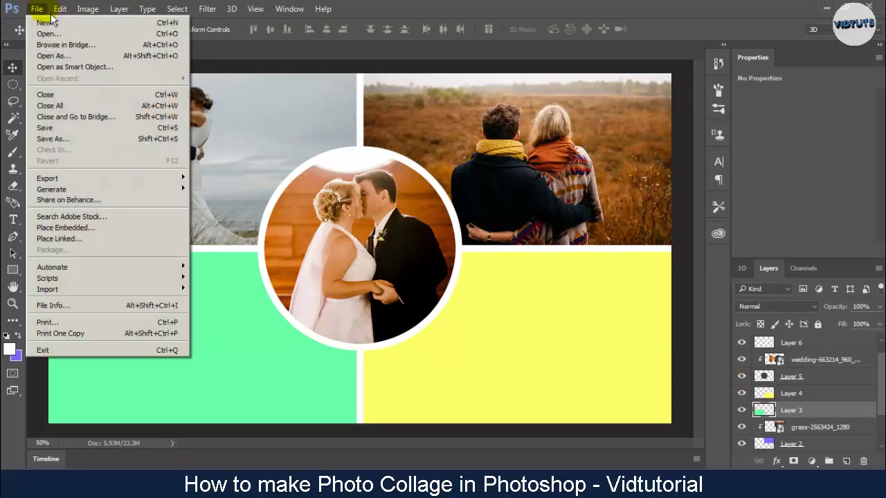
{"action": "left_click", "coordinate": [86, 231]}
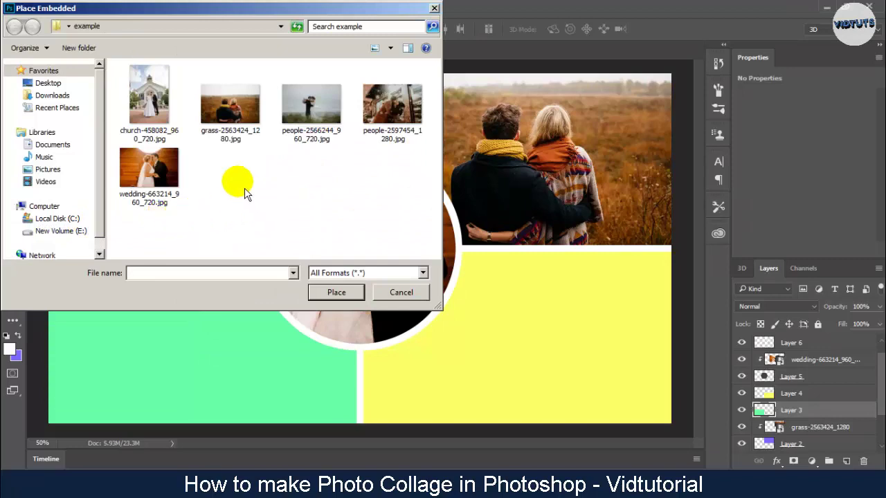
{"action": "double_click", "coordinate": [149, 97]}
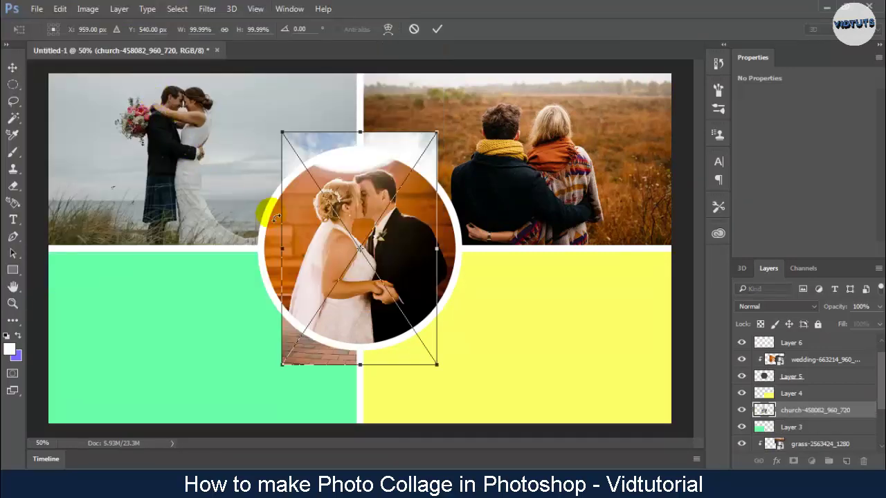
{"action": "left_click_drag", "start_coordinate": [320, 146], "coordinate": [99, 196]}
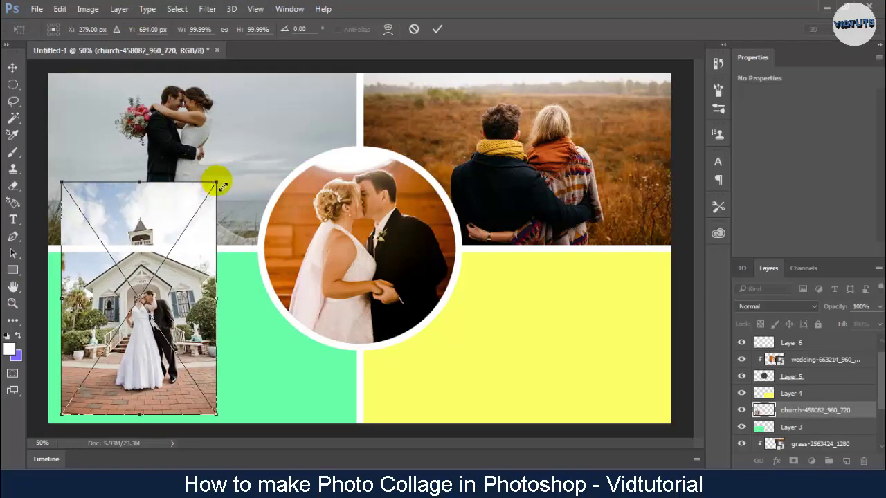
{"action": "mouse_move", "coordinate": [217, 182]}
{"action": "left_mouse_down"}
{"action": "mouse_move", "coordinate": [449, 102]}
{"action": "mouse_move", "coordinate": [484, 111]}
{"action": "left_mouse_up"}
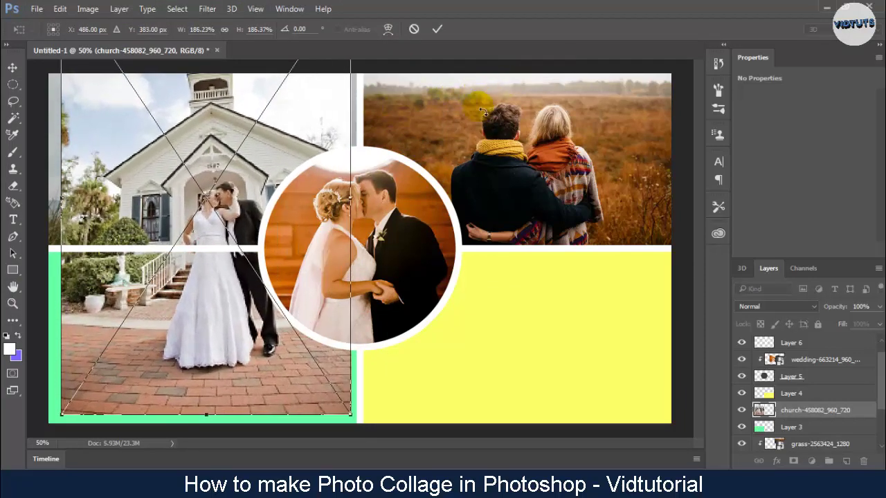
Frame the steeple and couple in the green bottom-left panel and clip the church photo to it
{"action": "left_click_drag", "start_coordinate": [257, 134], "coordinate": [245, 216]}
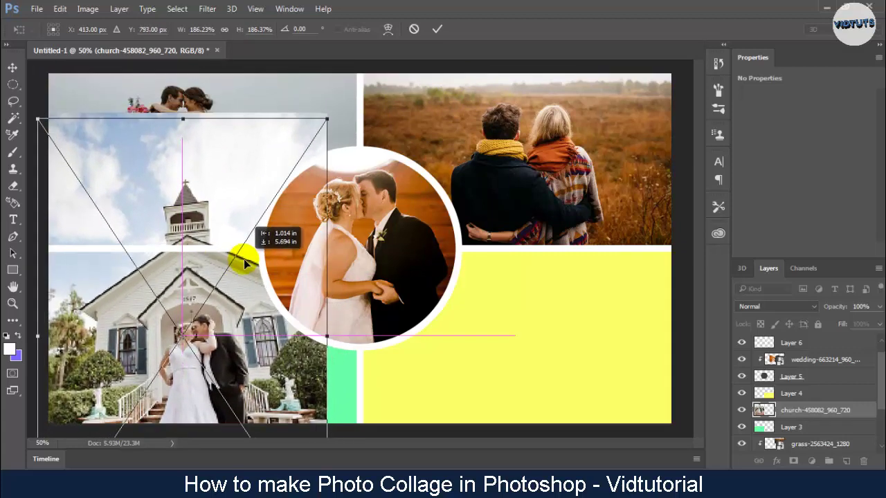
{"action": "left_click_drag", "start_coordinate": [245, 216], "coordinate": [244, 263]}
{"action": "left_click_drag", "start_coordinate": [327, 119], "coordinate": [387, 83]}
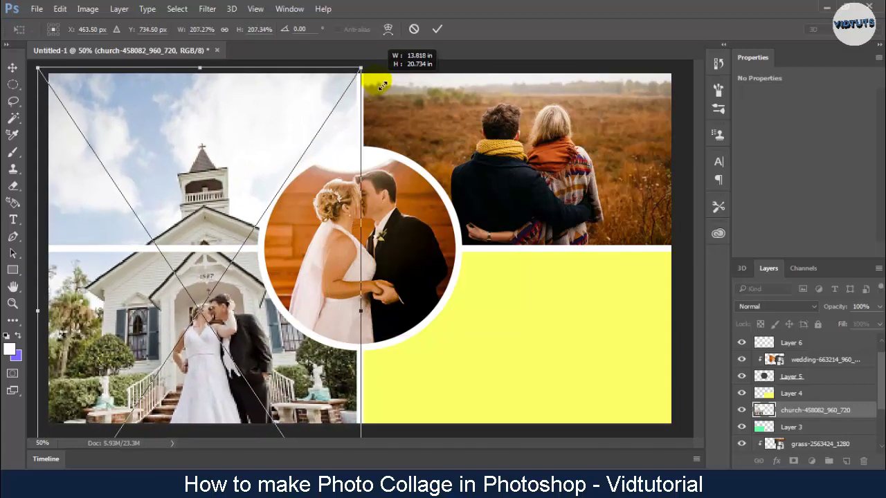
{"action": "mouse_move", "coordinate": [262, 167]}
{"action": "left_mouse_down"}
{"action": "mouse_move", "coordinate": [257, 182]}
{"action": "mouse_move", "coordinate": [257, 168]}
{"action": "left_mouse_up"}
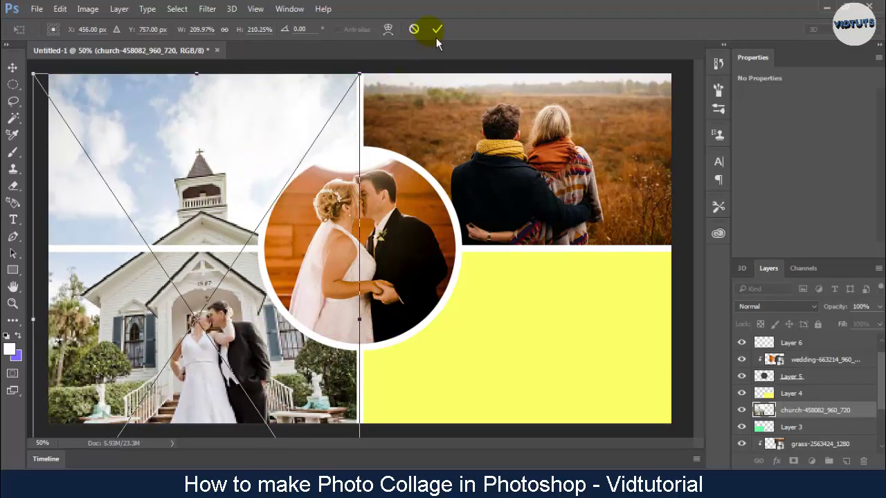
{"action": "left_click", "coordinate": [438, 29]}
{"action": "left_click", "coordinate": [119, 8]}
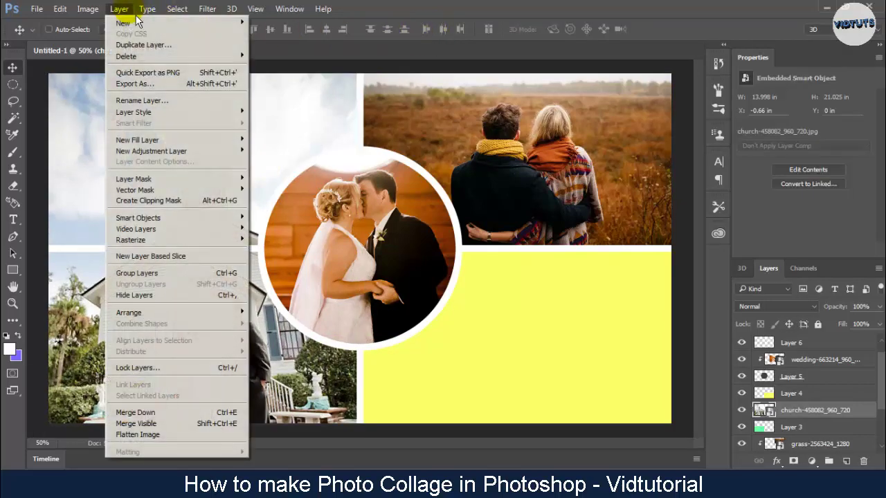
{"action": "left_click", "coordinate": [166, 204]}
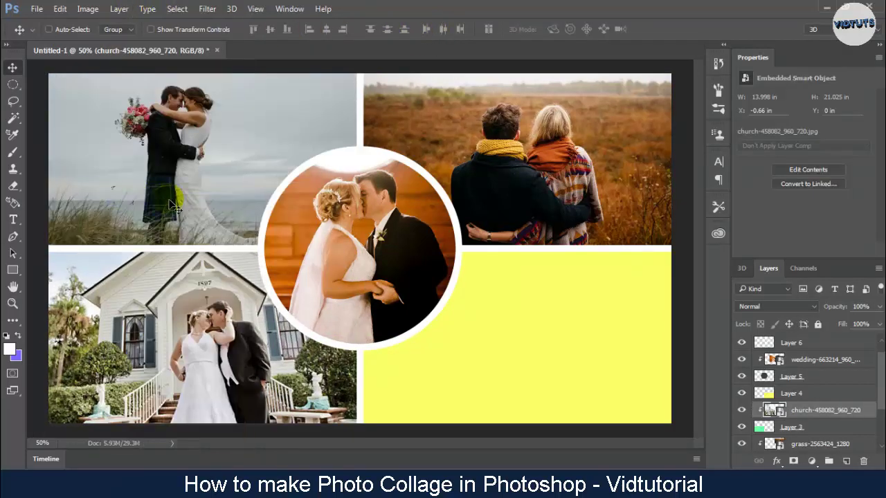
{"action": "left_click", "coordinate": [764, 393]}
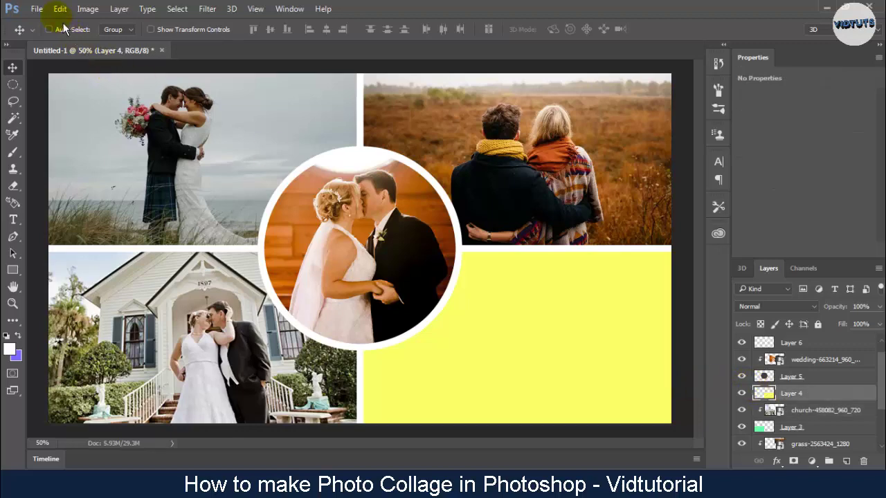
Embed the people-2597454_1280 snowy couple photo above the yellow panel layer
{"action": "left_click", "coordinate": [36, 8]}
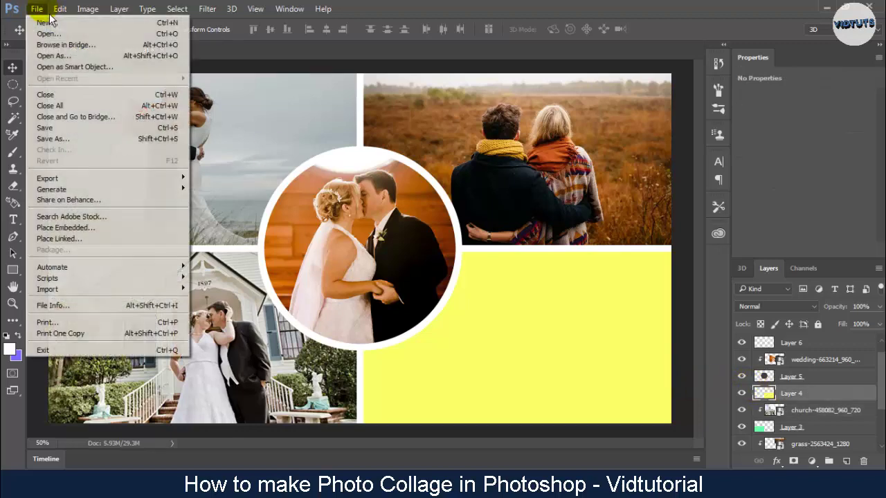
{"action": "left_click", "coordinate": [92, 232]}
{"action": "double_click", "coordinate": [389, 104]}
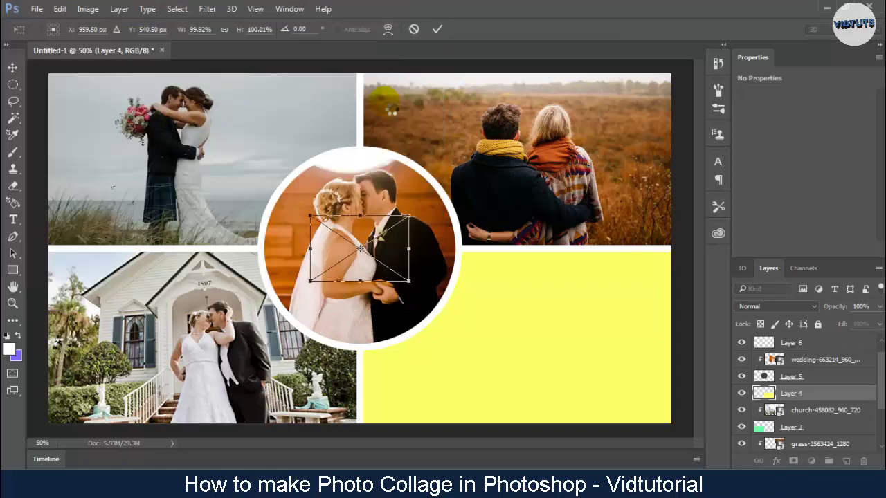
Scale the snowy photo to fill the yellow bottom-right panel and clip it there
{"action": "left_click_drag", "start_coordinate": [421, 217], "coordinate": [574, 79]}
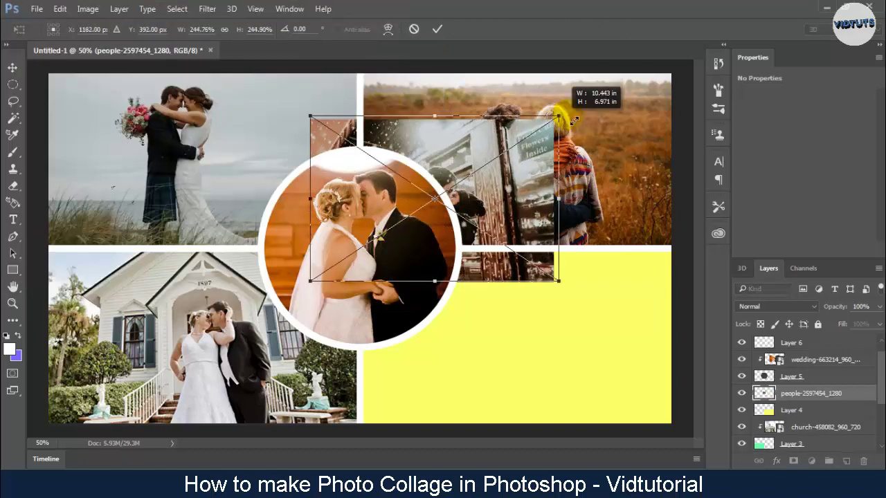
{"action": "left_click_drag", "start_coordinate": [511, 149], "coordinate": [549, 287]}
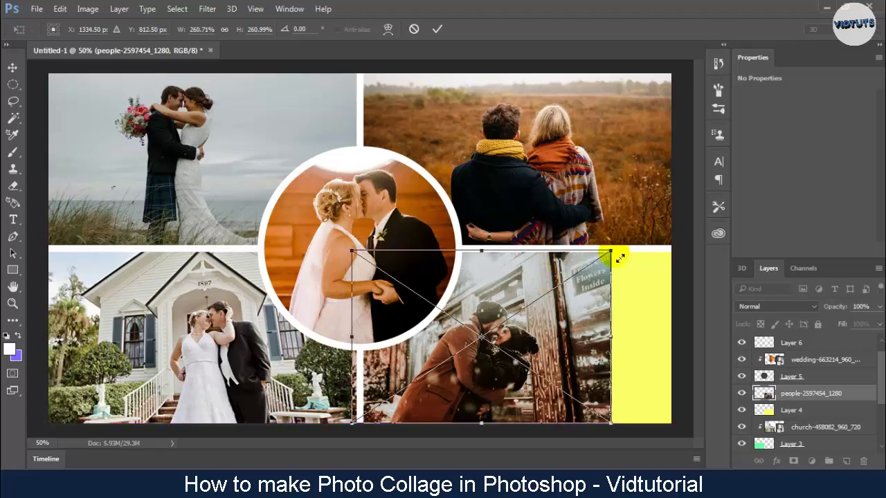
{"action": "left_click_drag", "start_coordinate": [616, 257], "coordinate": [723, 204]}
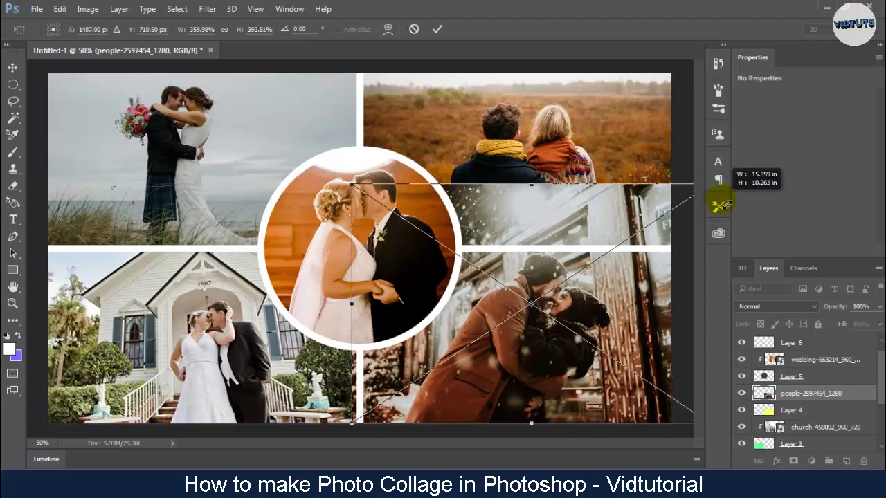
{"action": "left_click", "coordinate": [443, 31]}
{"action": "left_click", "coordinate": [119, 9]}
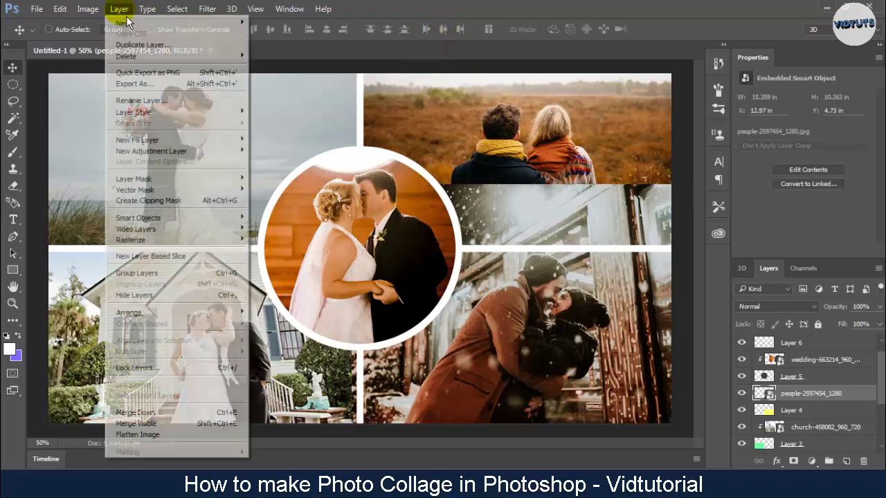
{"action": "left_click", "coordinate": [146, 201]}
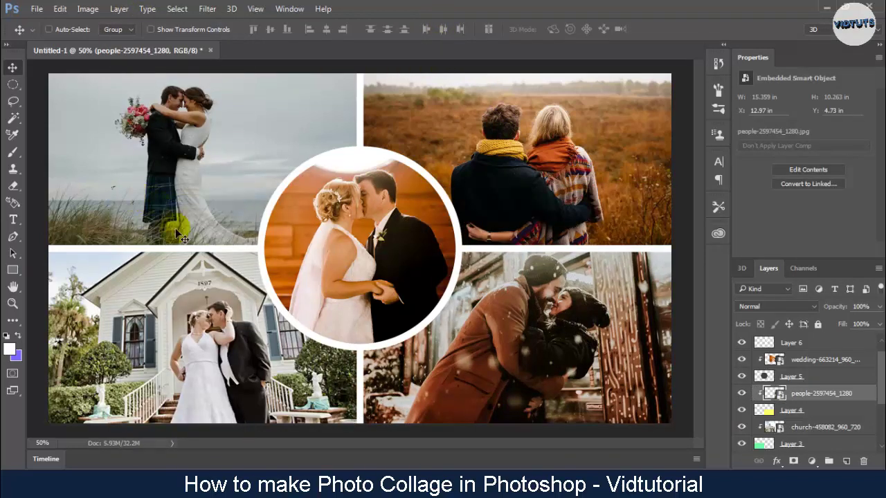